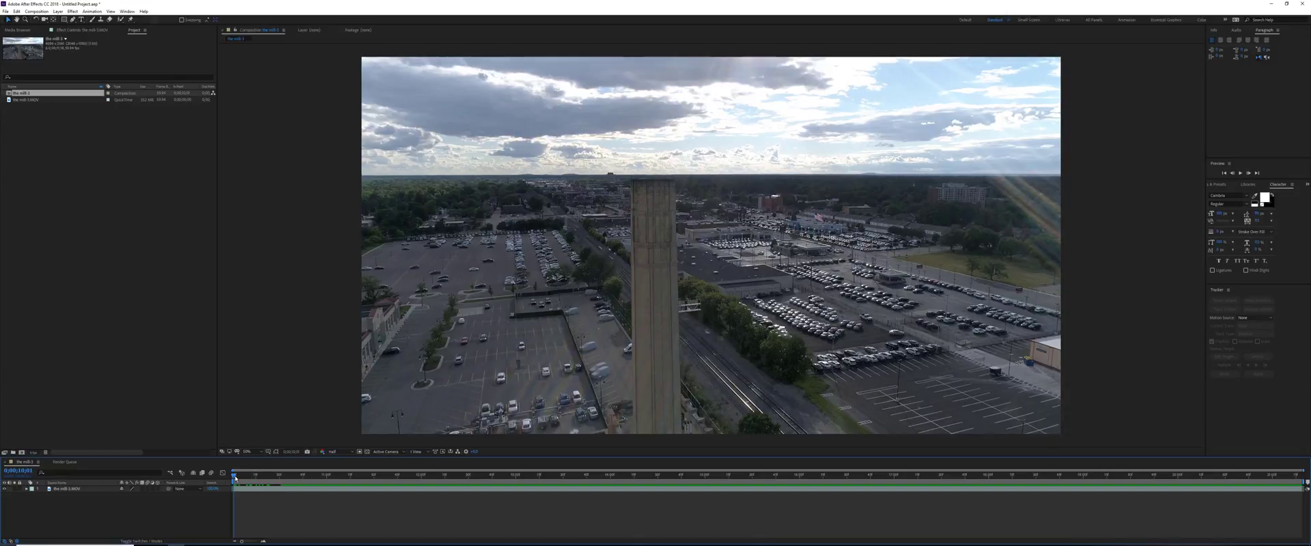
Scrub through the drone footage to preview the mill shot
mouse_move(237, 478)
left_mouse_down()
mouse_move(411, 480)
mouse_move(226, 480)
left_mouse_up()
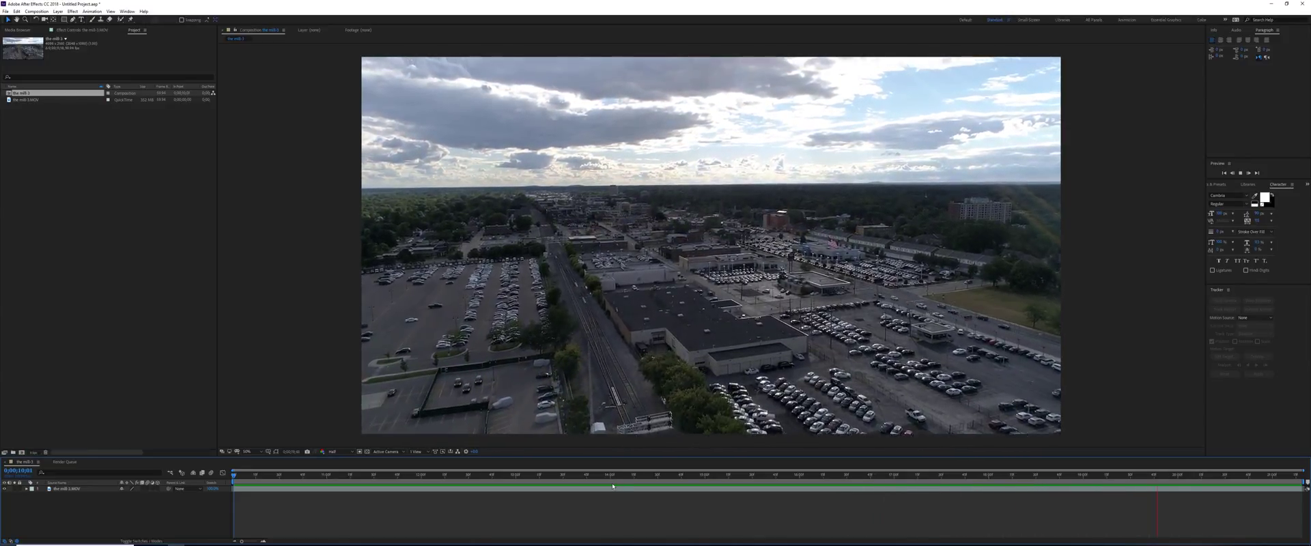
left_click(257, 476)
left_click_drag(258, 478, 225, 488)
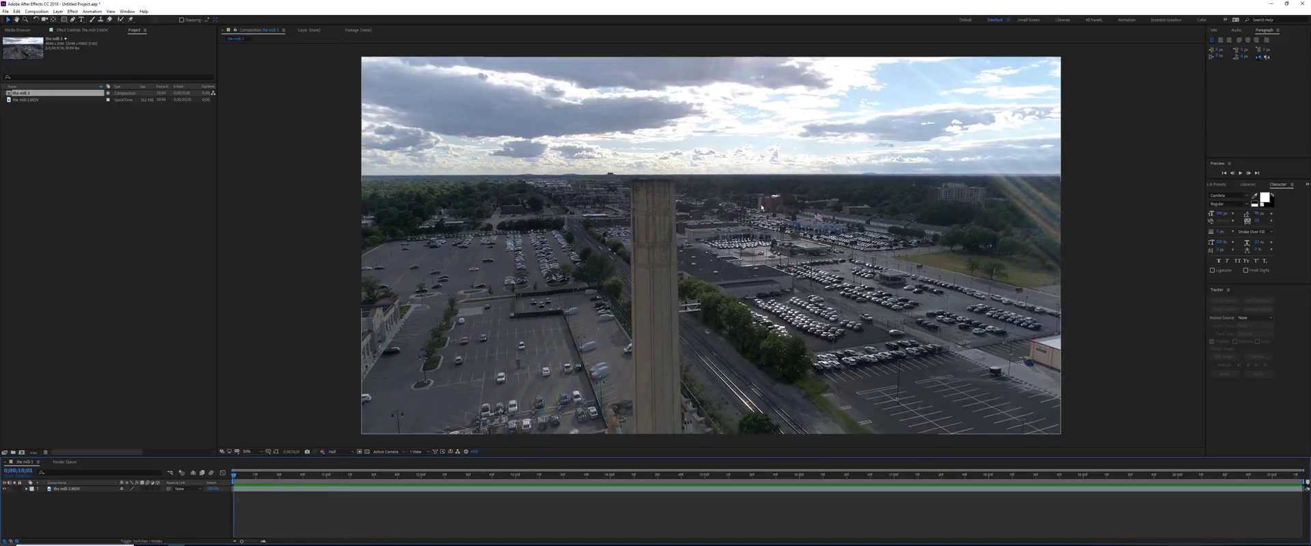
Bring the Tracker panel into focus and confirm it is enabled in the Window menu
left_click(1243, 291)
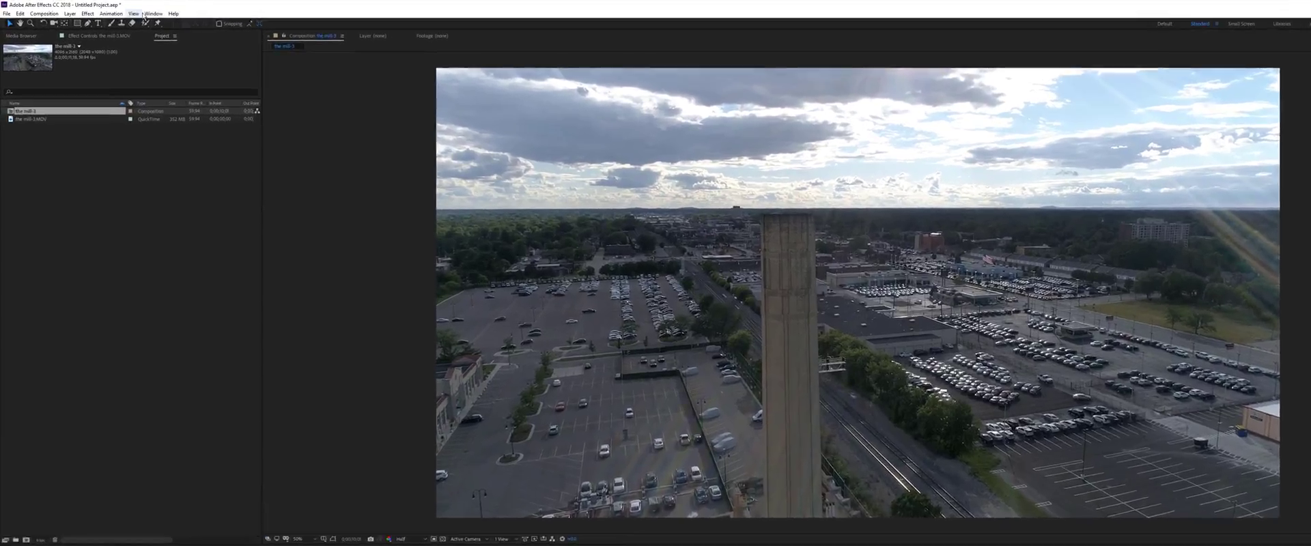
left_click(127, 11)
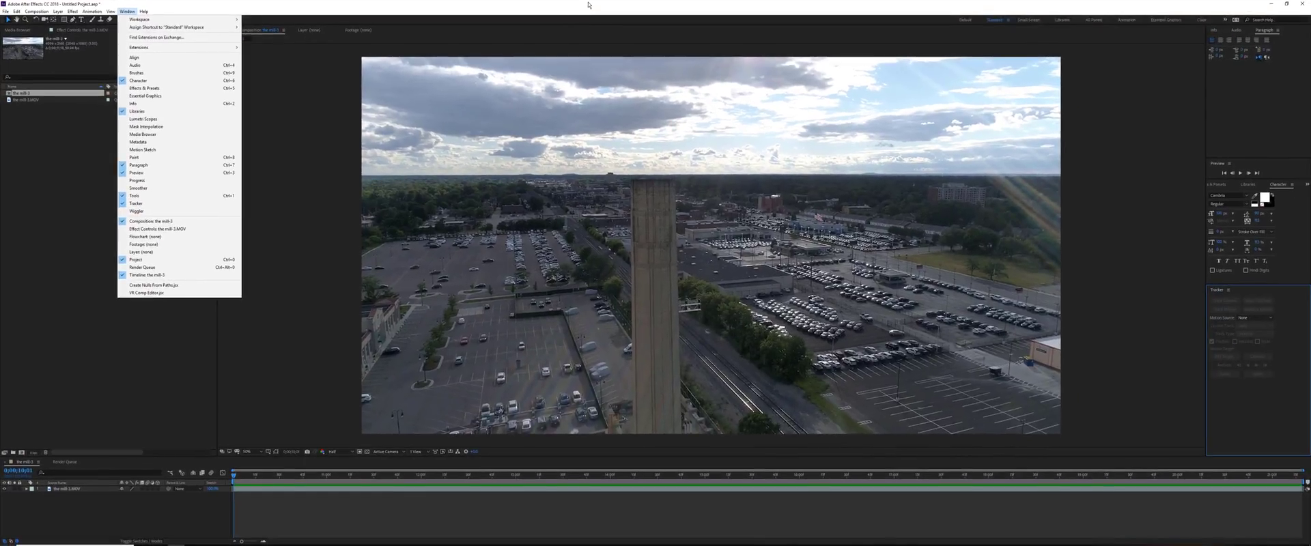
left_click(589, 4)
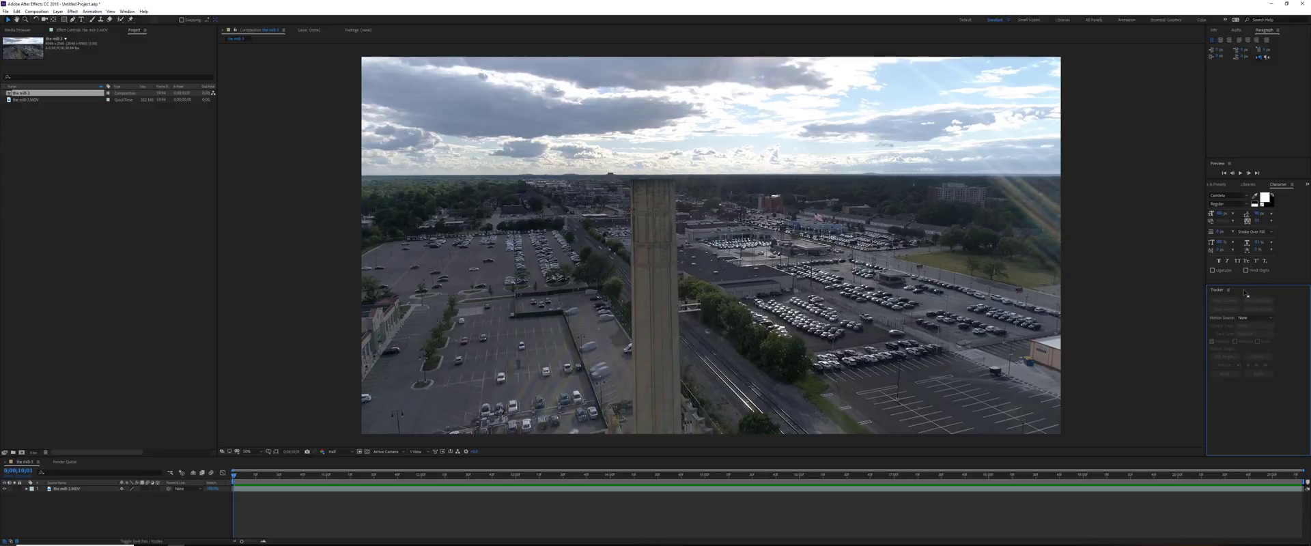
Start a Track Motion tracker on mill-3.MOV with both Position and Scale enabled
left_click(261, 490)
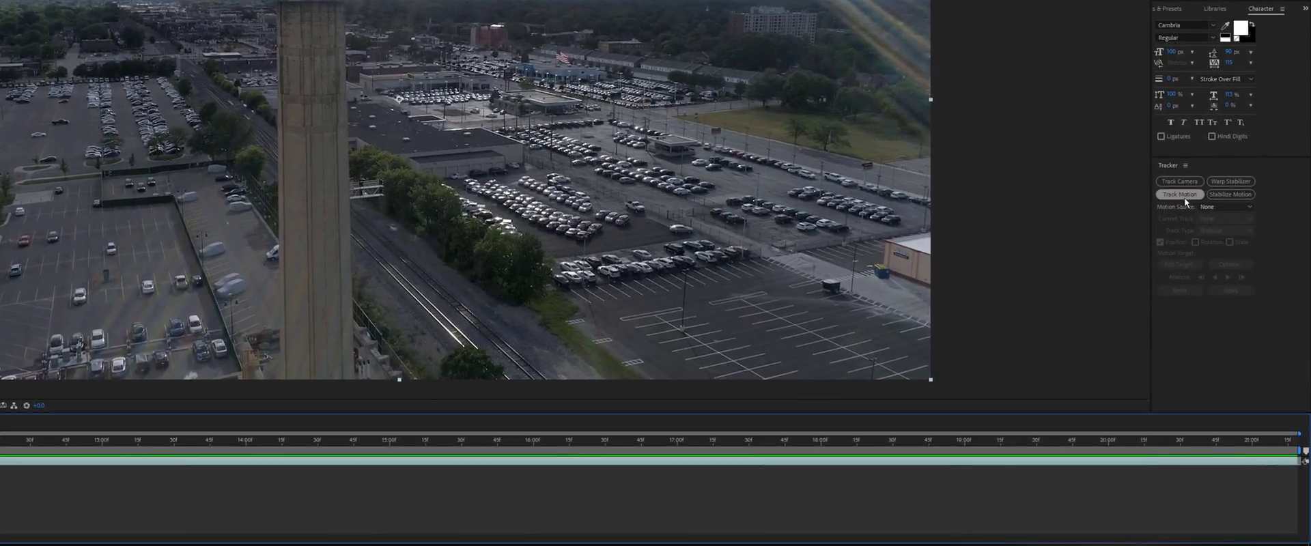
left_click(1174, 196)
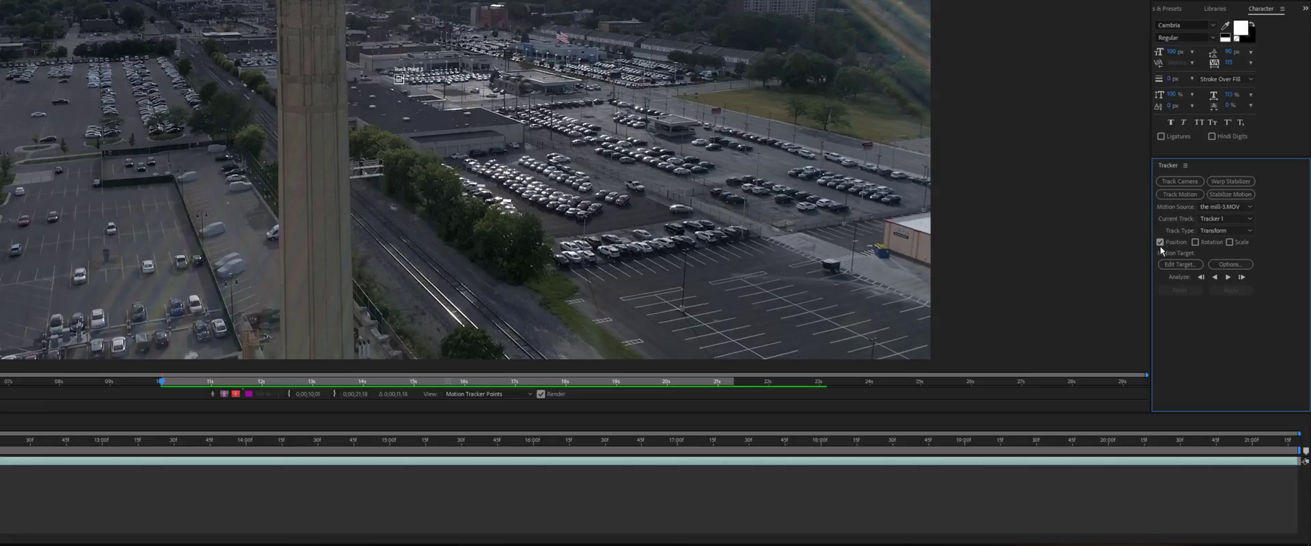
left_click(1231, 245)
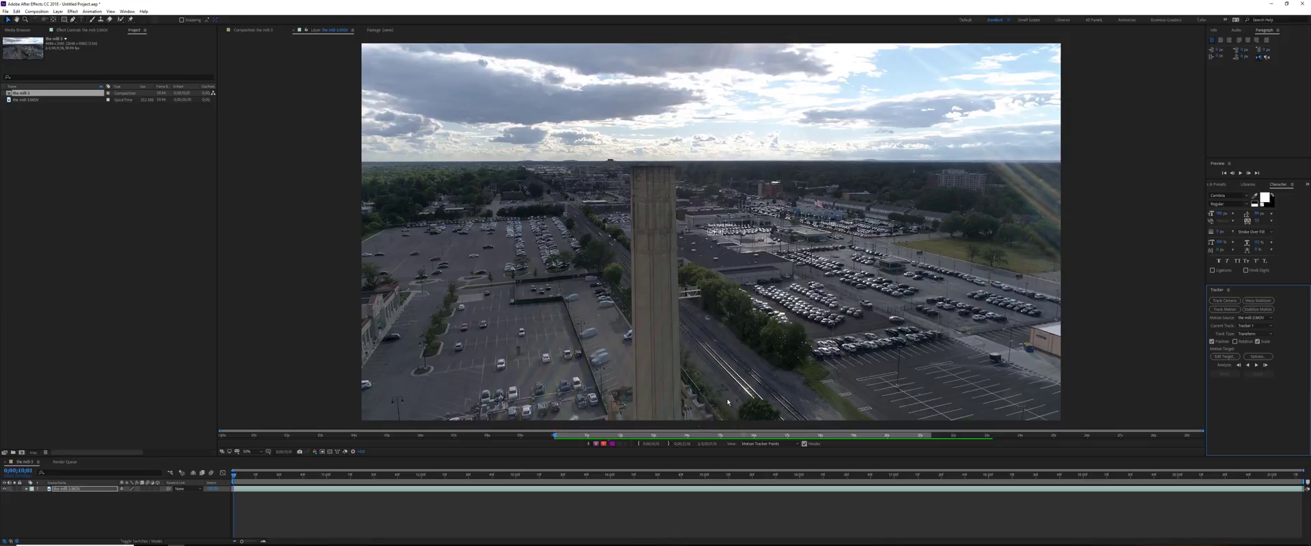
Zoom the Layer viewer to 100% and set both track points on horizon features, resizing their boxes
key("ctrl+equal")
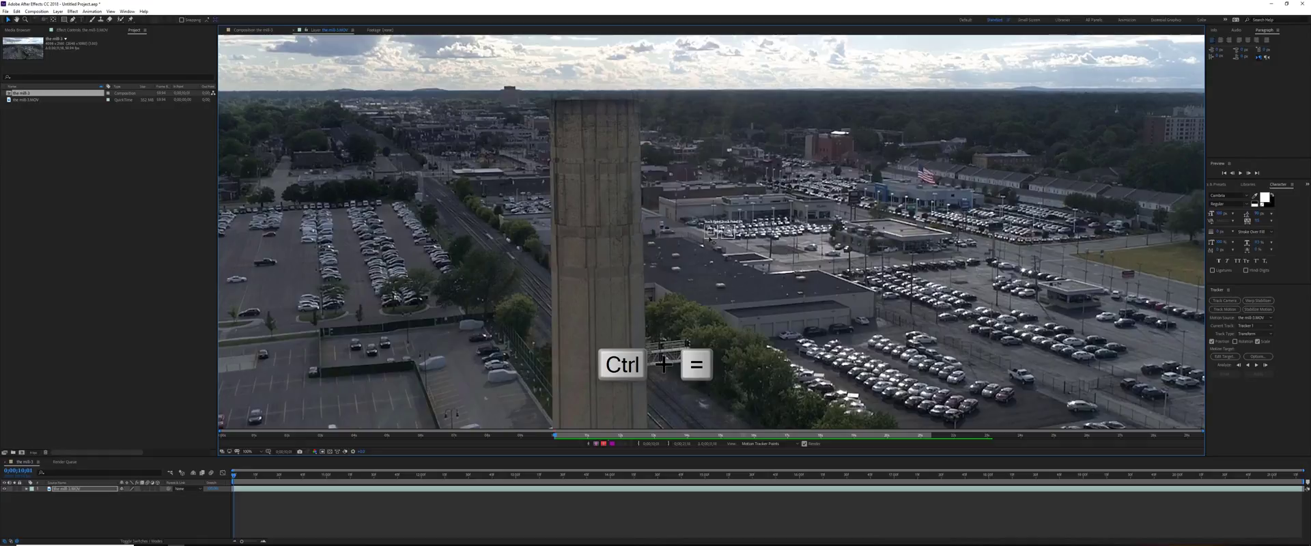
left_click_drag(711, 239, 377, 99)
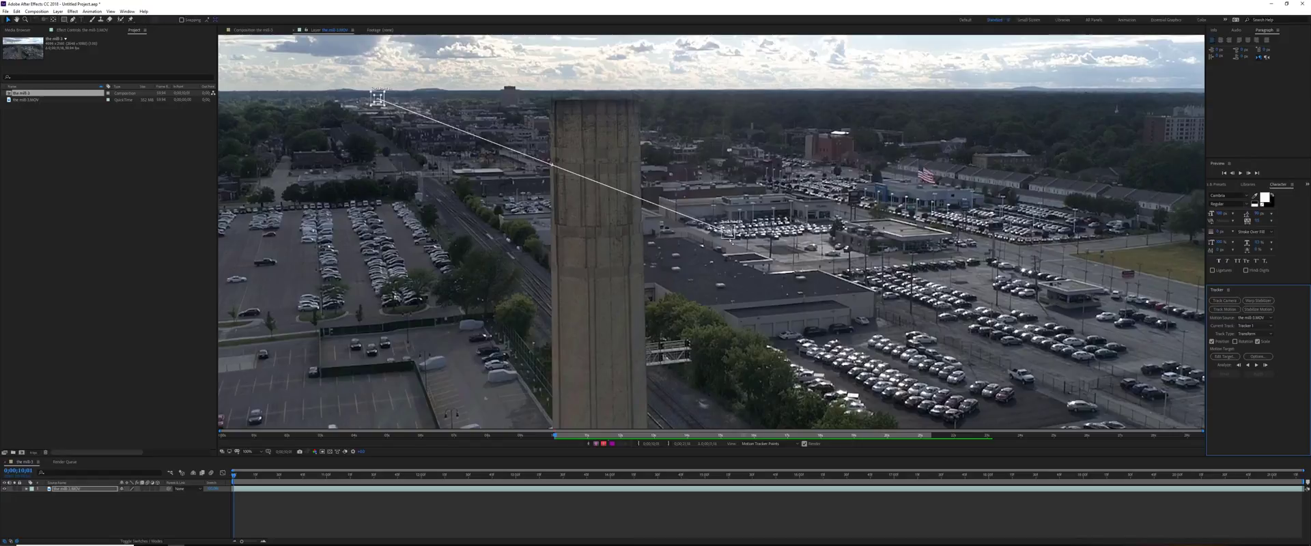
left_click_drag(730, 232, 1039, 91)
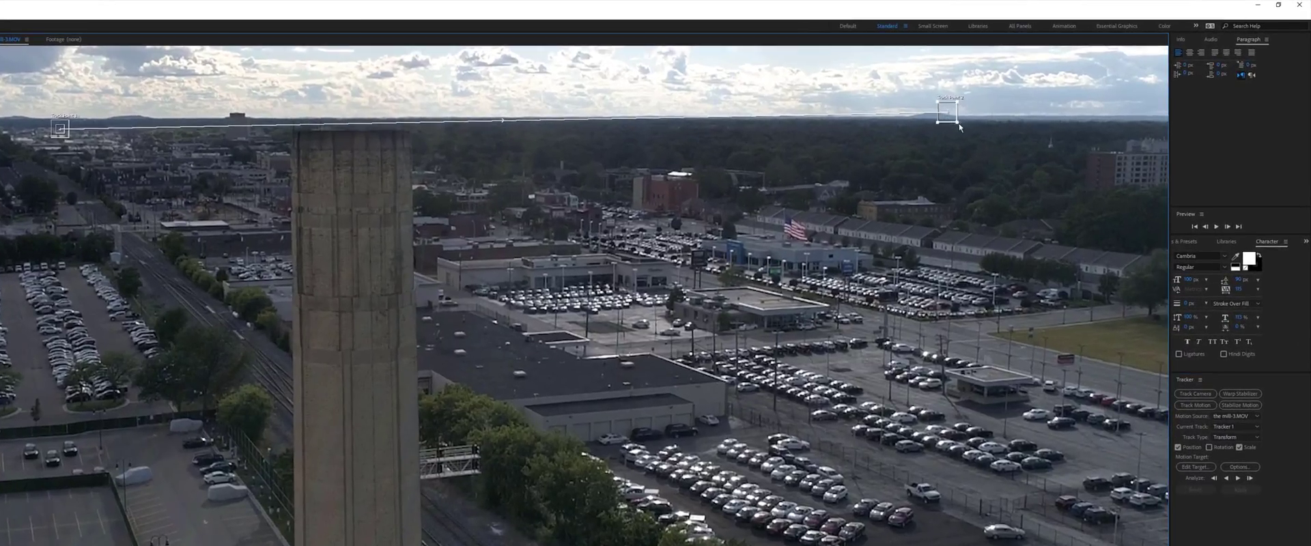
left_click_drag(958, 123, 965, 130)
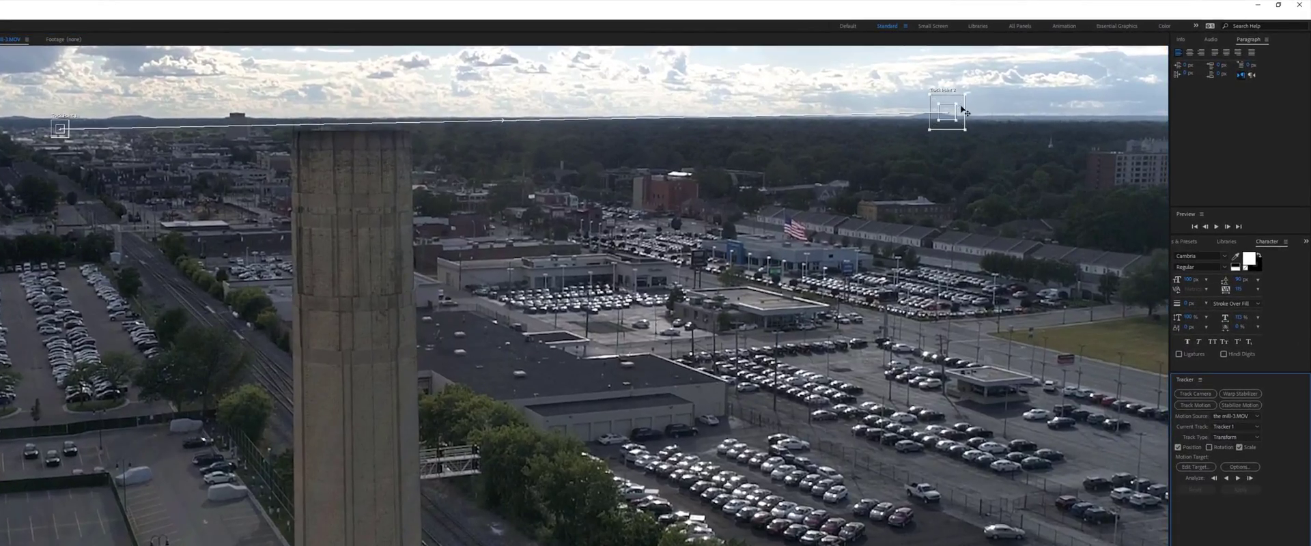
left_click_drag(963, 113, 952, 113)
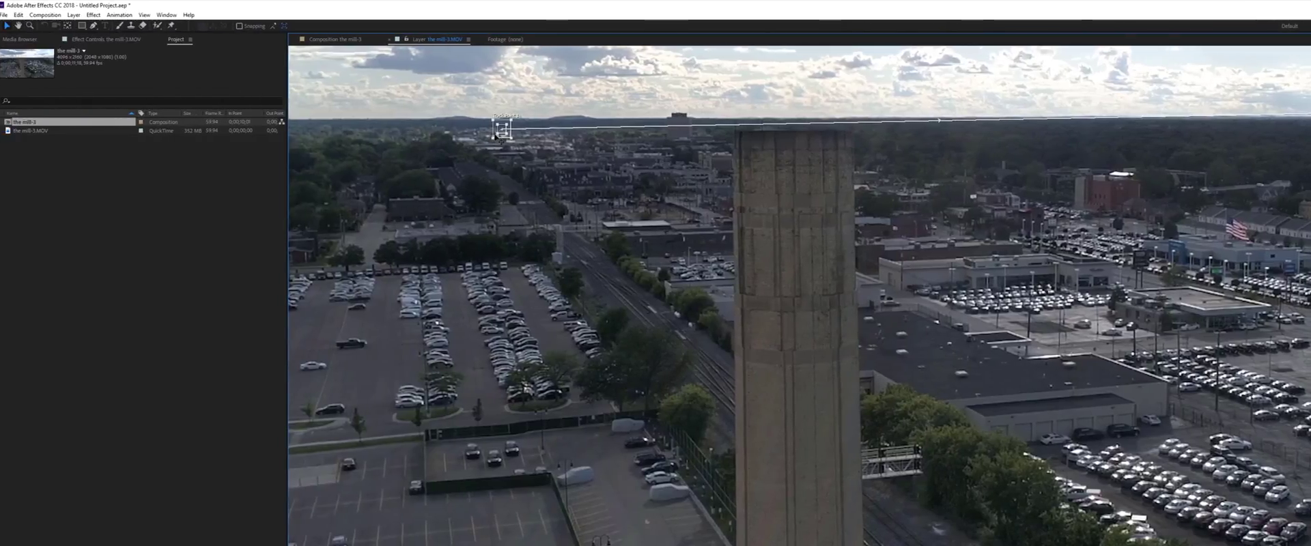
left_click_drag(493, 136, 448, 126)
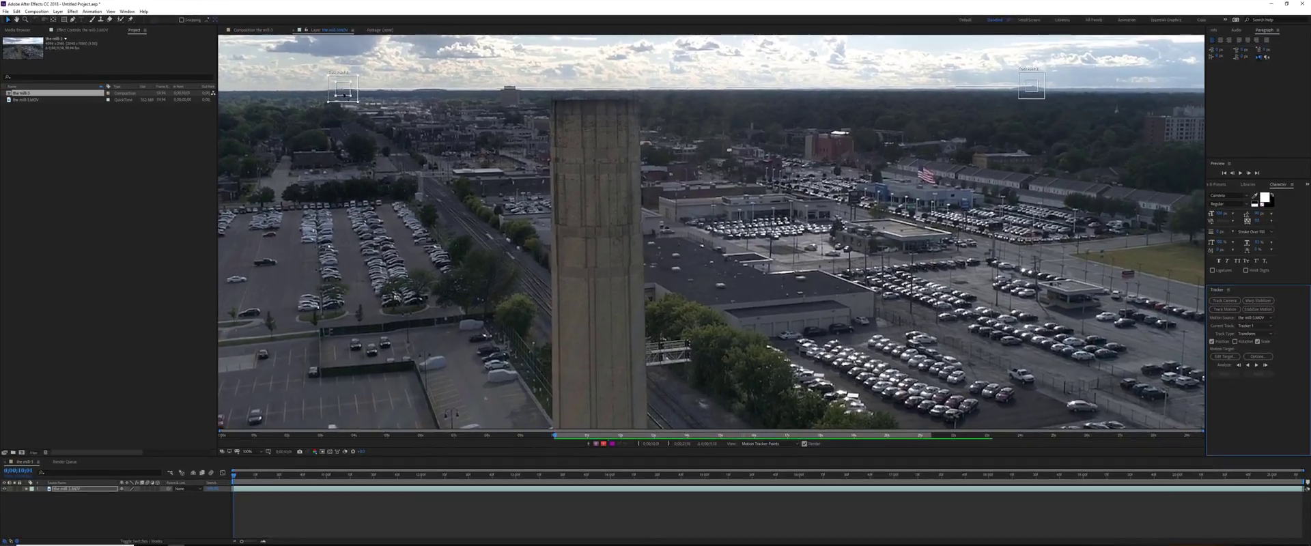
left_click_drag(343, 95, 359, 85)
left_click_drag(1042, 99, 1045, 99)
left_click(385, 103)
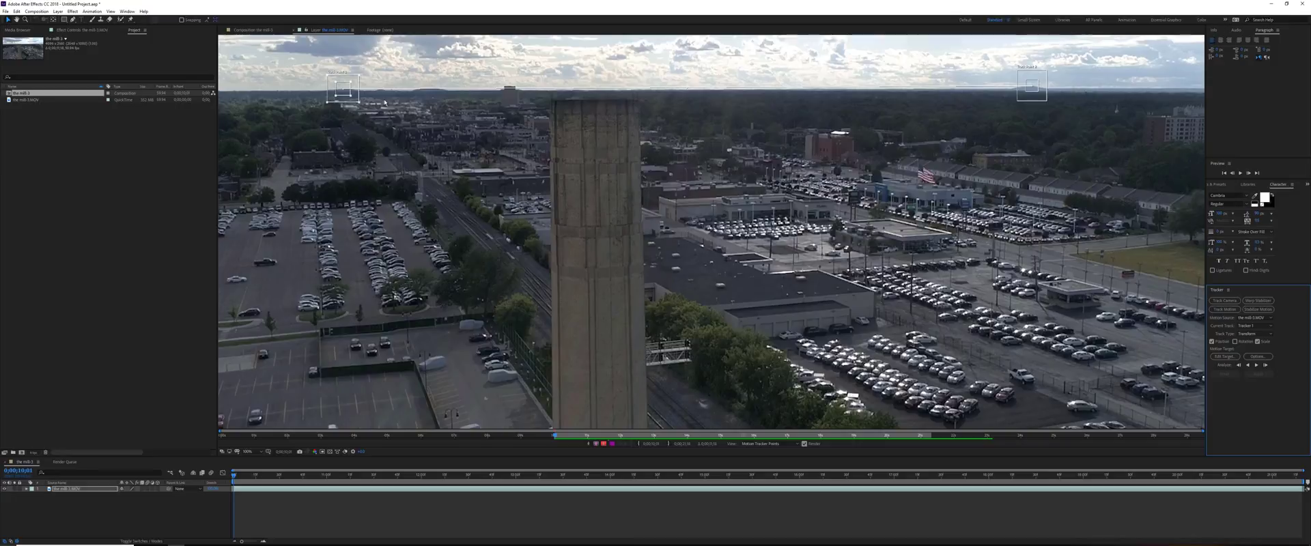
Run Analyze Forward so both track points follow the horizon through the shot
left_click(1258, 367)
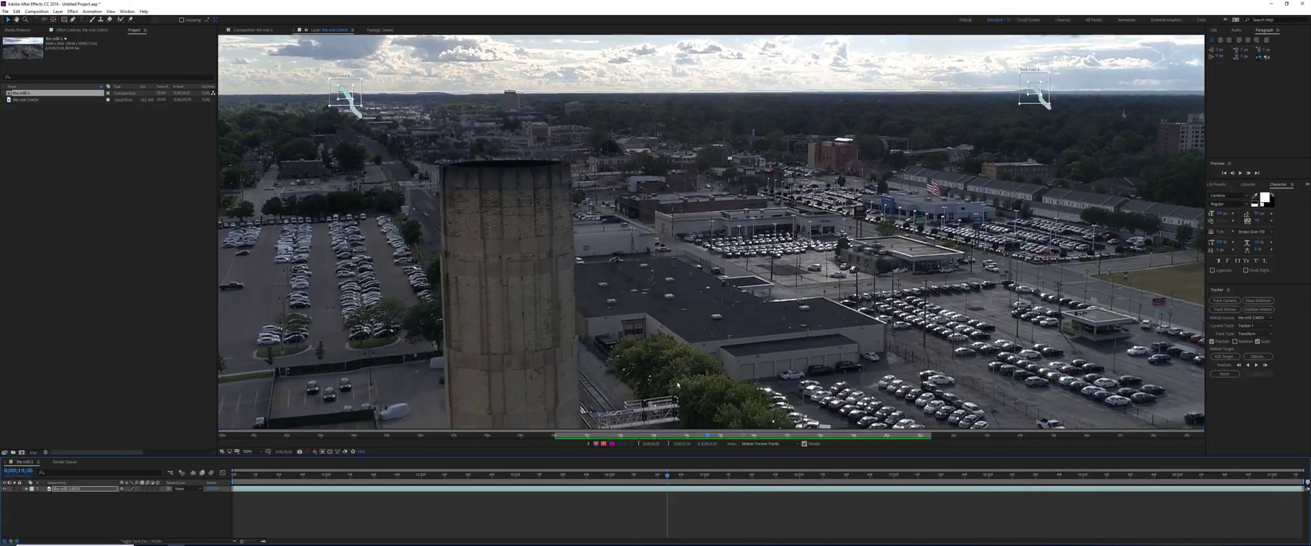
key("ctrl+minus")
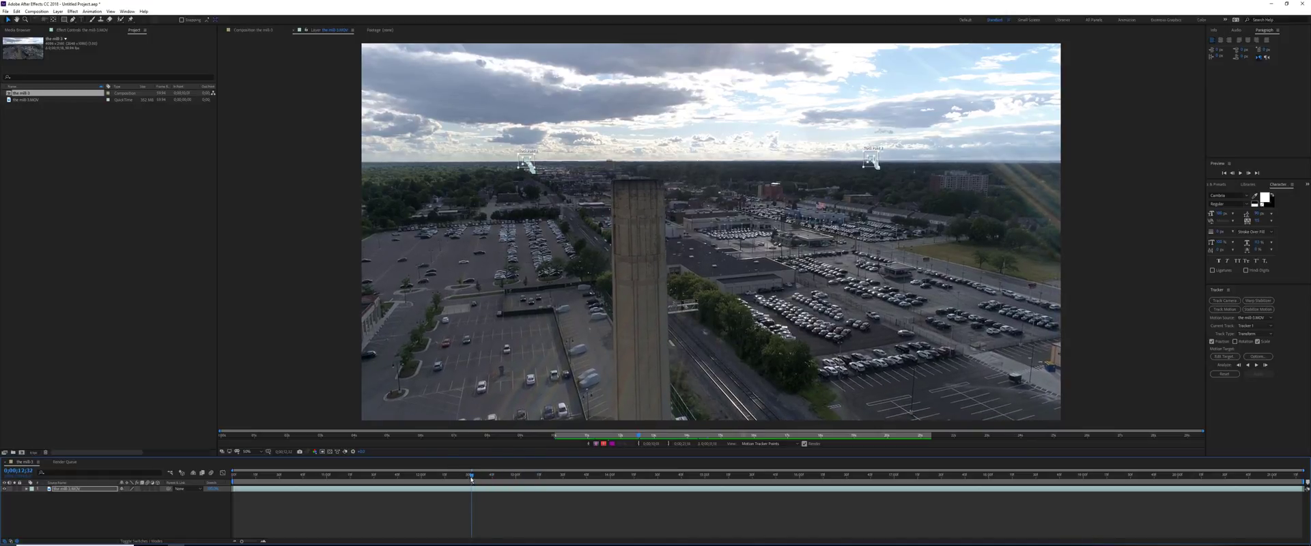
left_click_drag(471, 479, 745, 475)
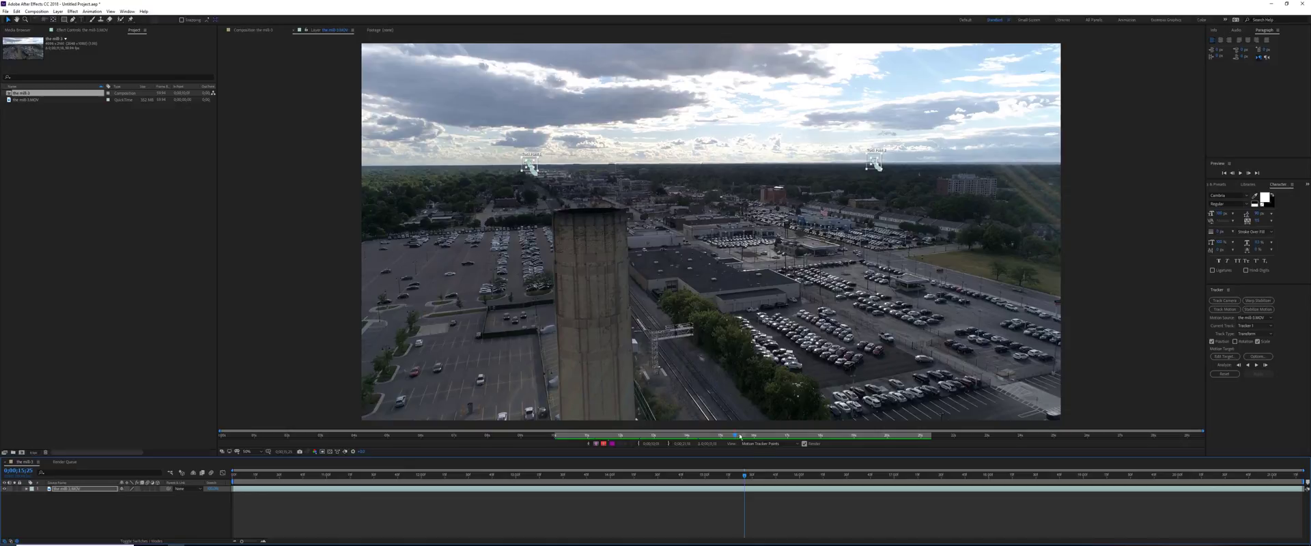
left_click_drag(742, 478, 359, 476)
key("space")
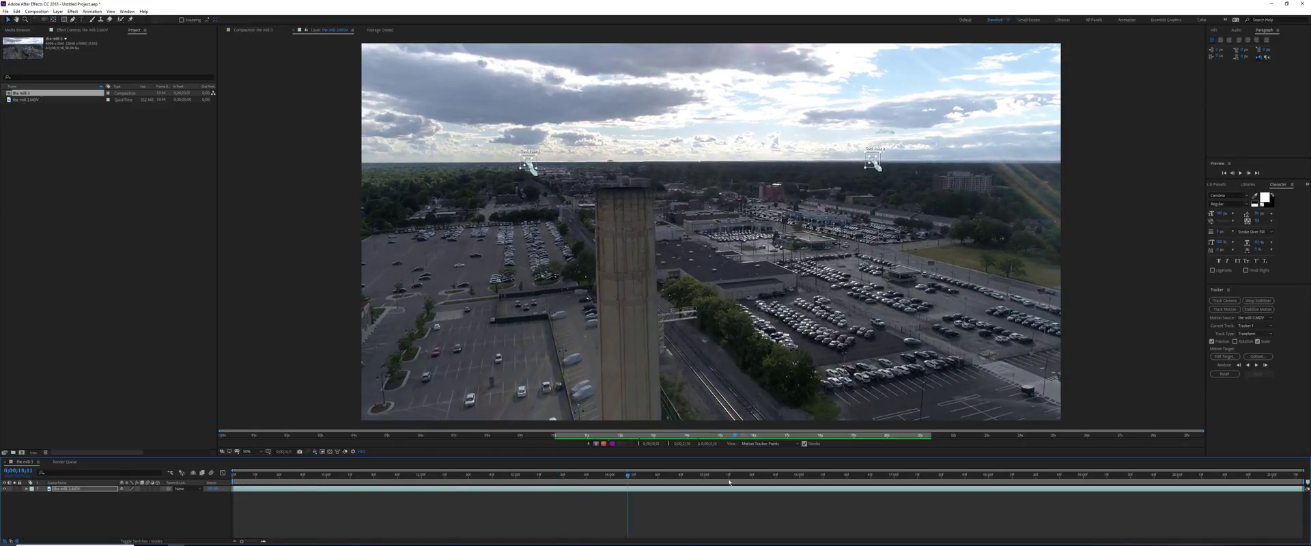
left_click(454, 475)
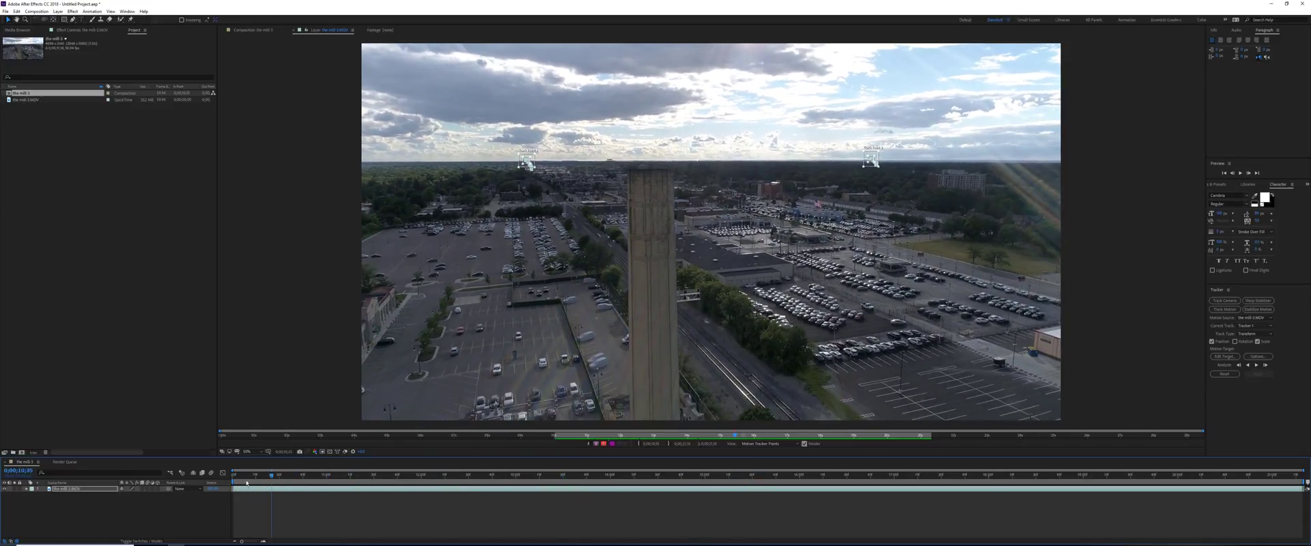
left_click_drag(307, 476, 228, 481)
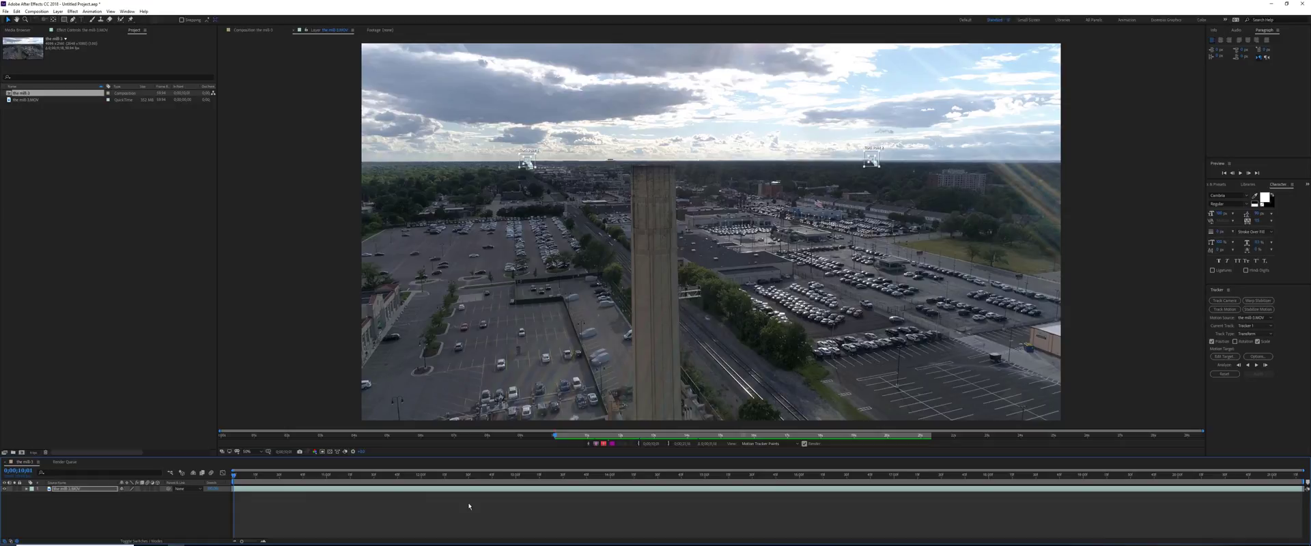
key("space")
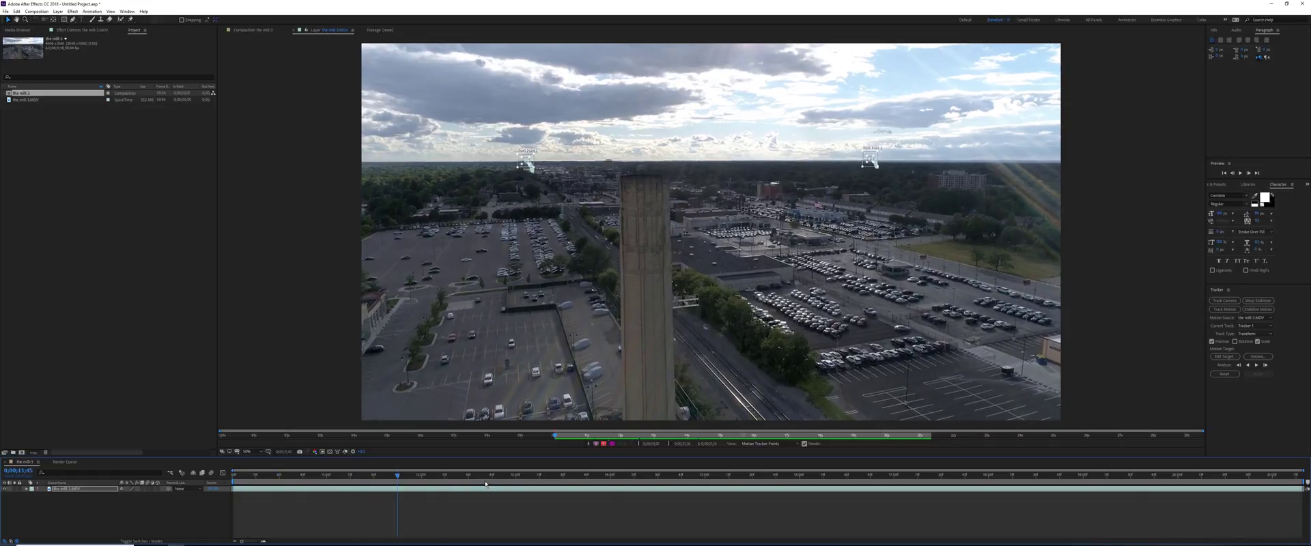
key("space")
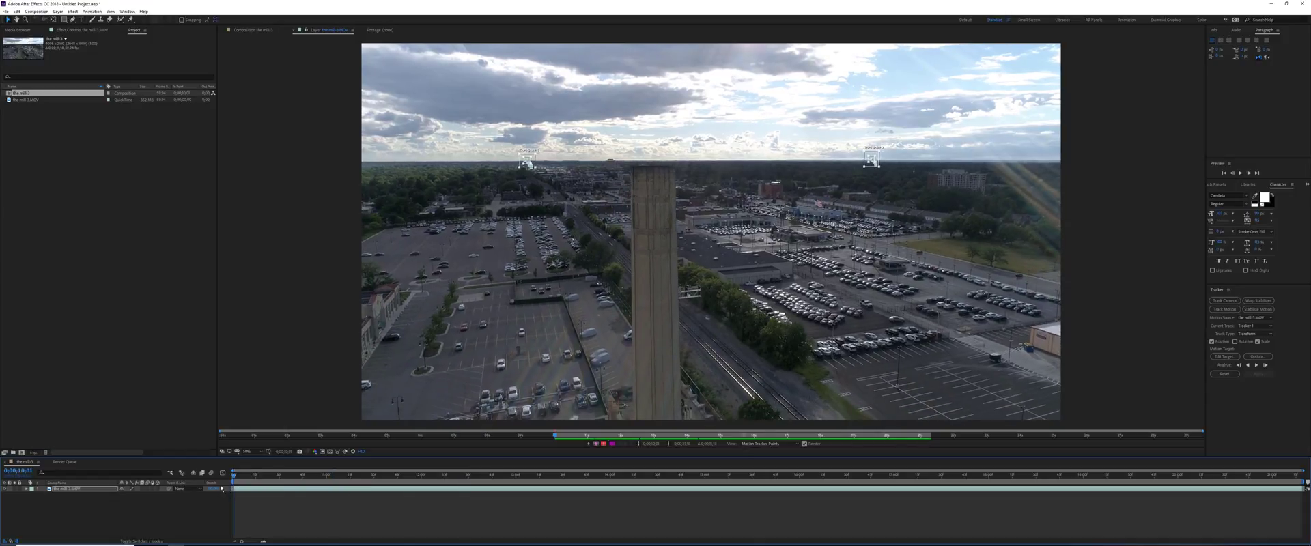
right_click(135, 514)
mouse_move(186, 436)
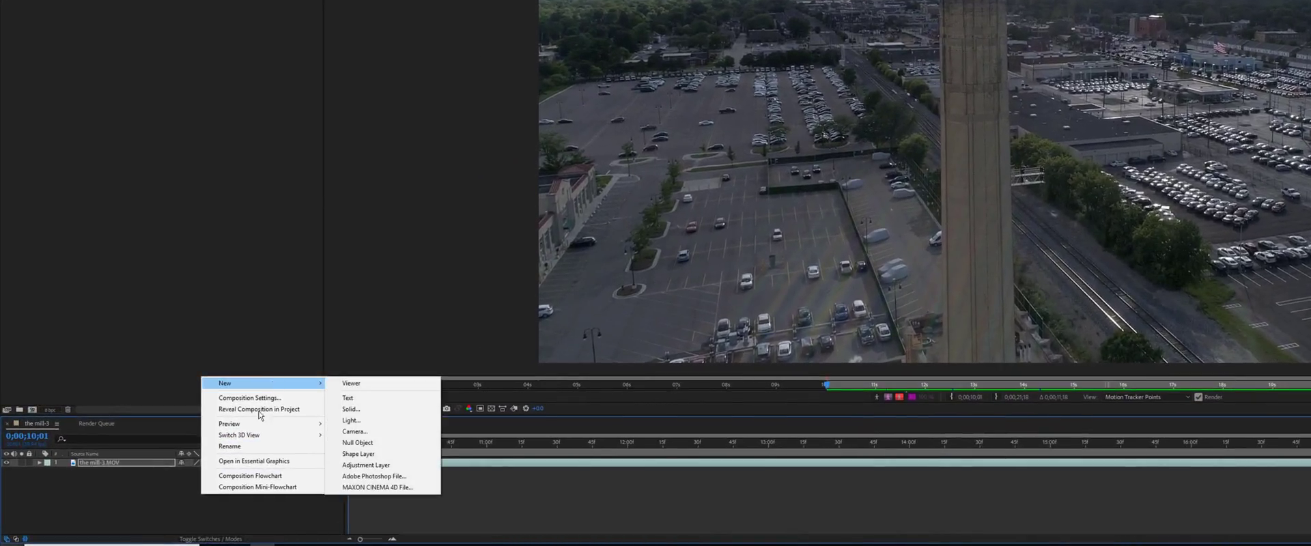
right_click(166, 502)
right_click(197, 519)
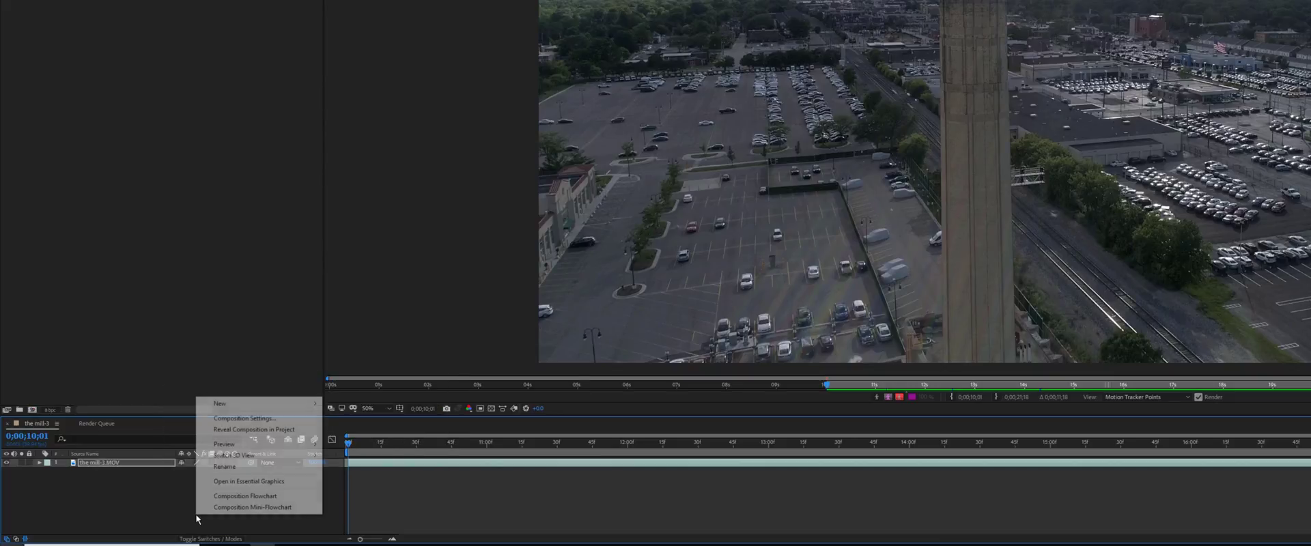
right_click(164, 497)
mouse_move(217, 387)
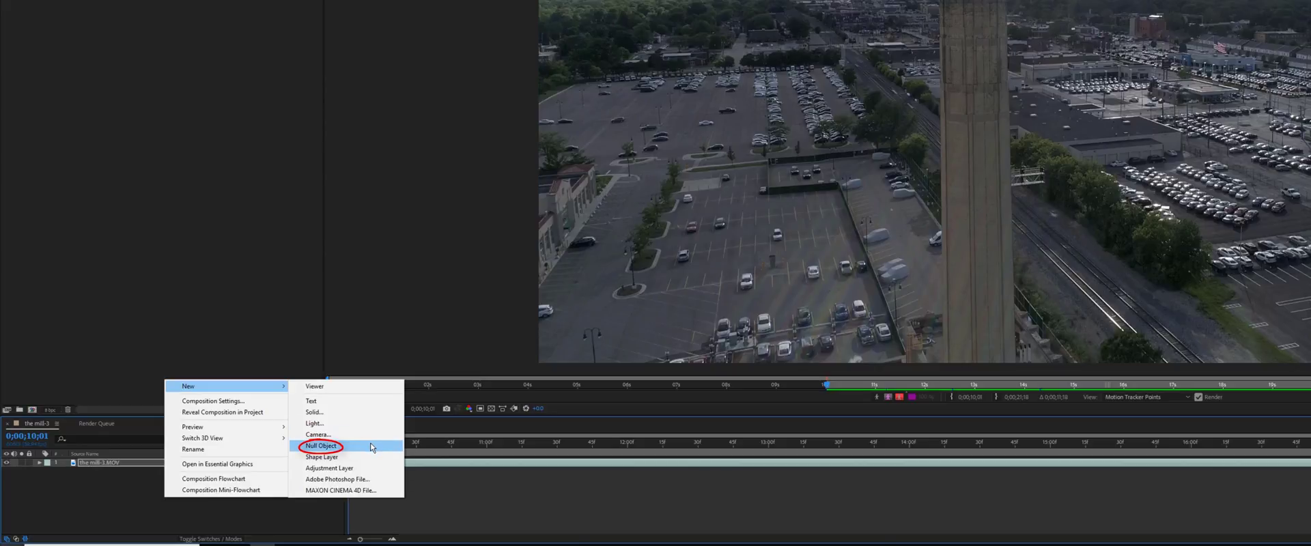
left_click(359, 448)
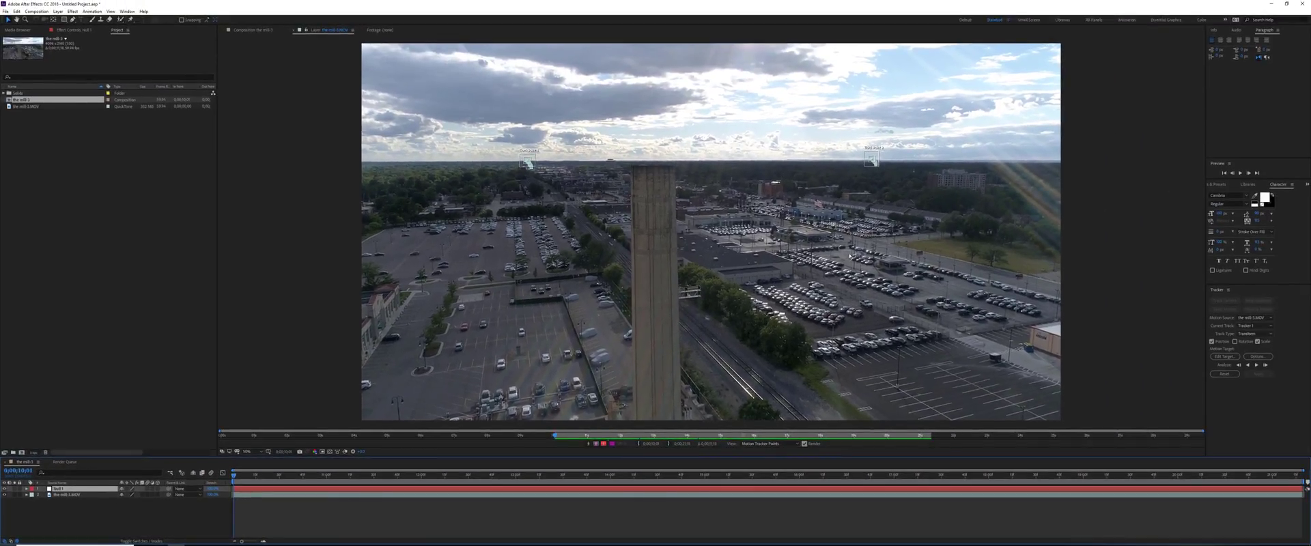
Set Null 1 as Tracker 1's target and apply the track in X and Y
left_click(112, 496)
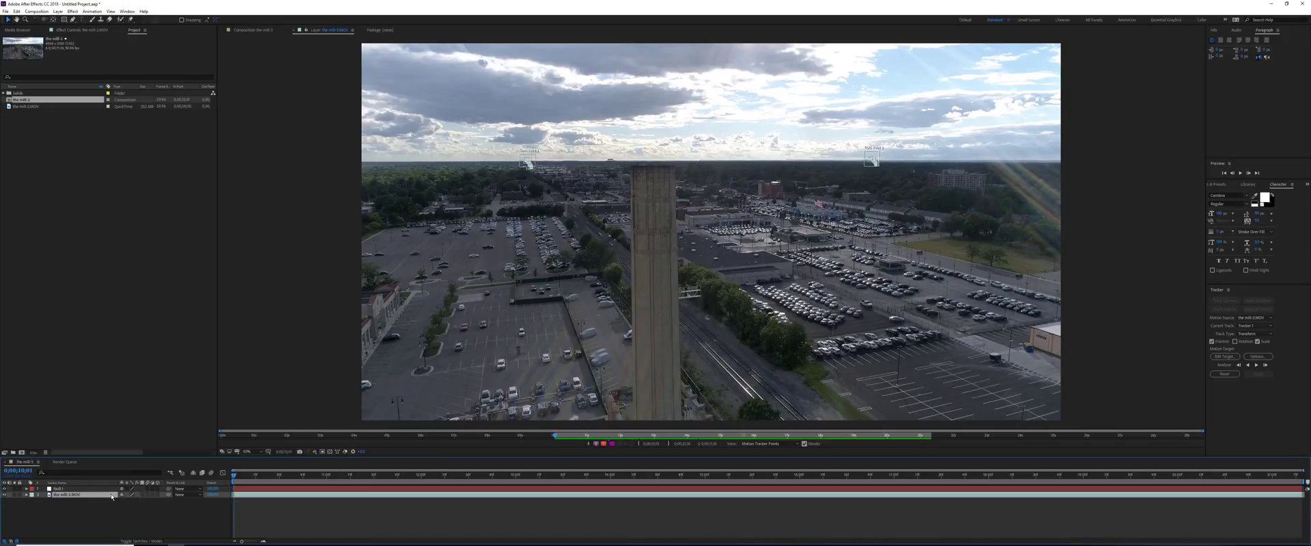
left_click(1225, 357)
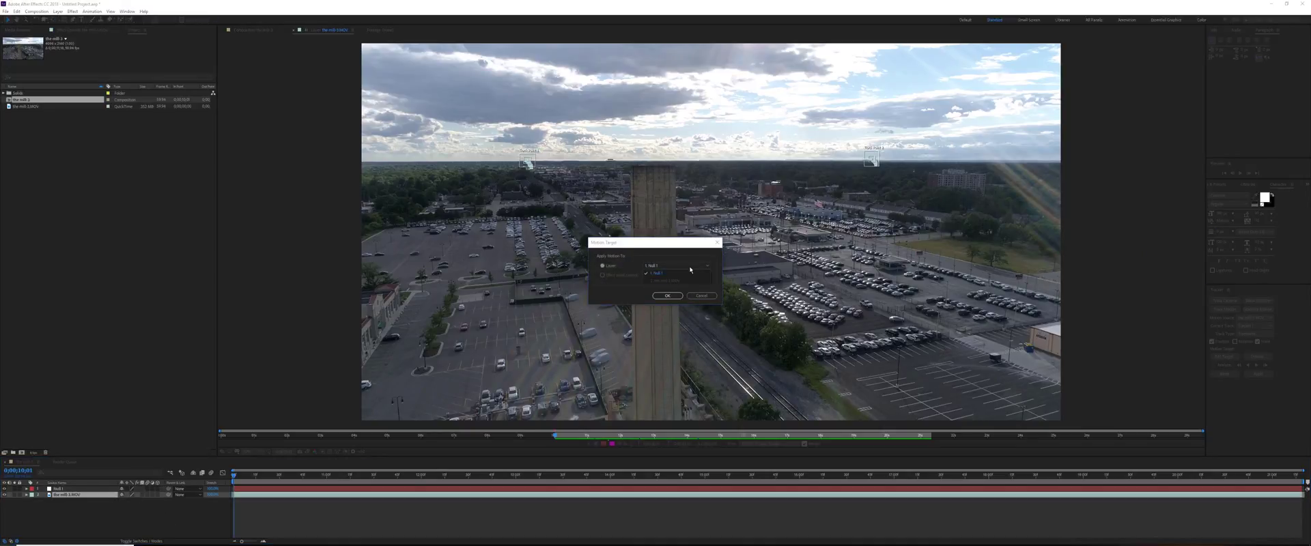
left_click(668, 298)
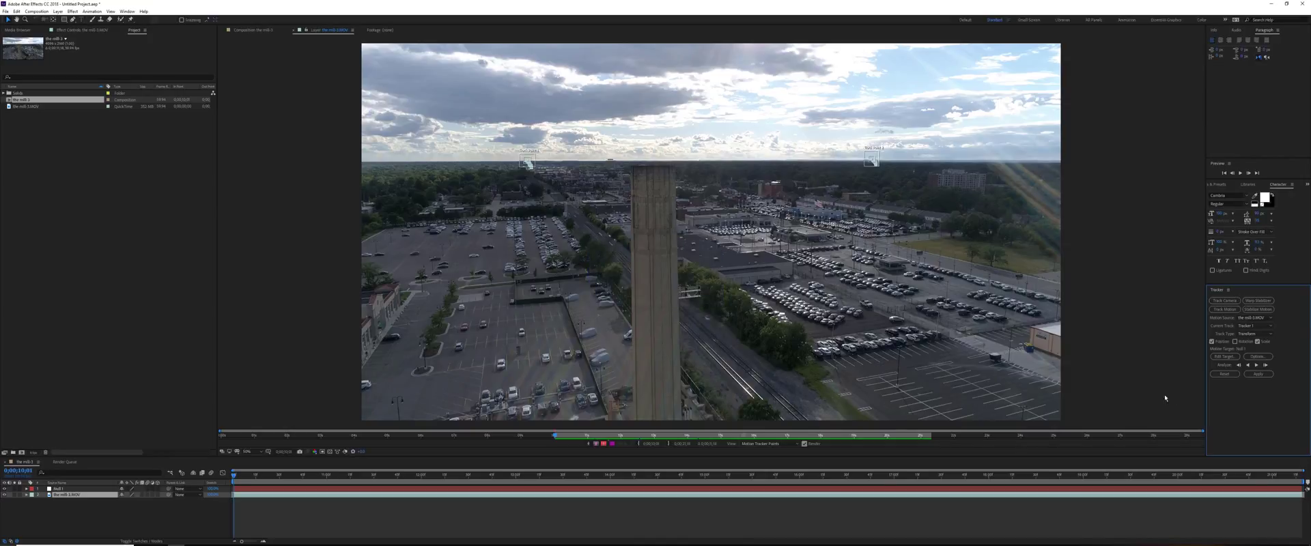
left_click(1259, 374)
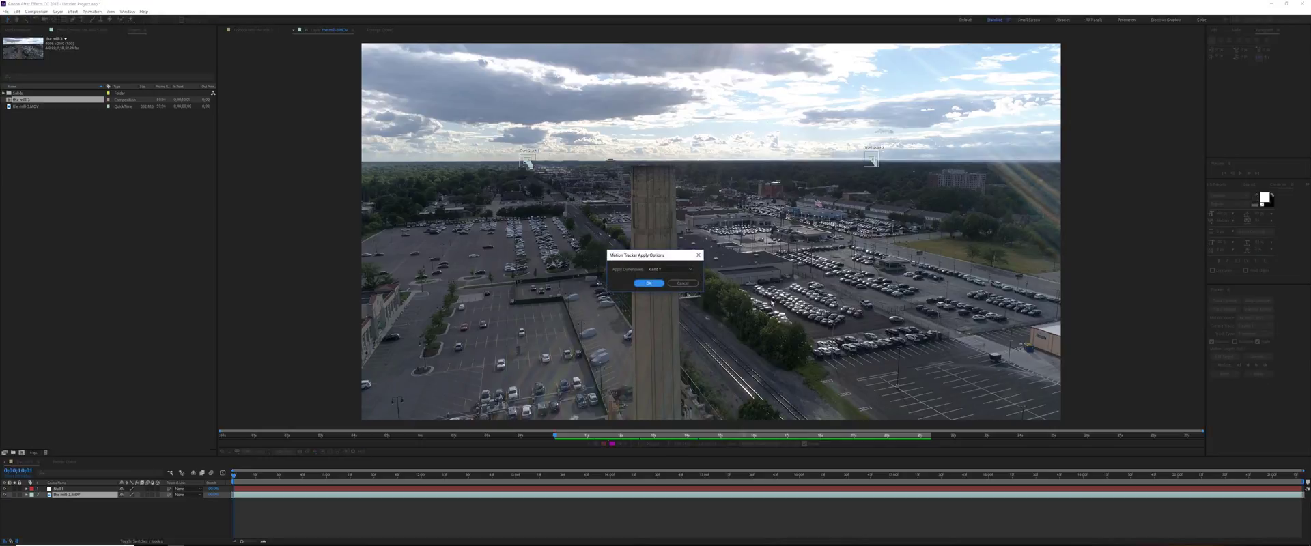
left_click(681, 269)
left_click(679, 271)
left_click(650, 283)
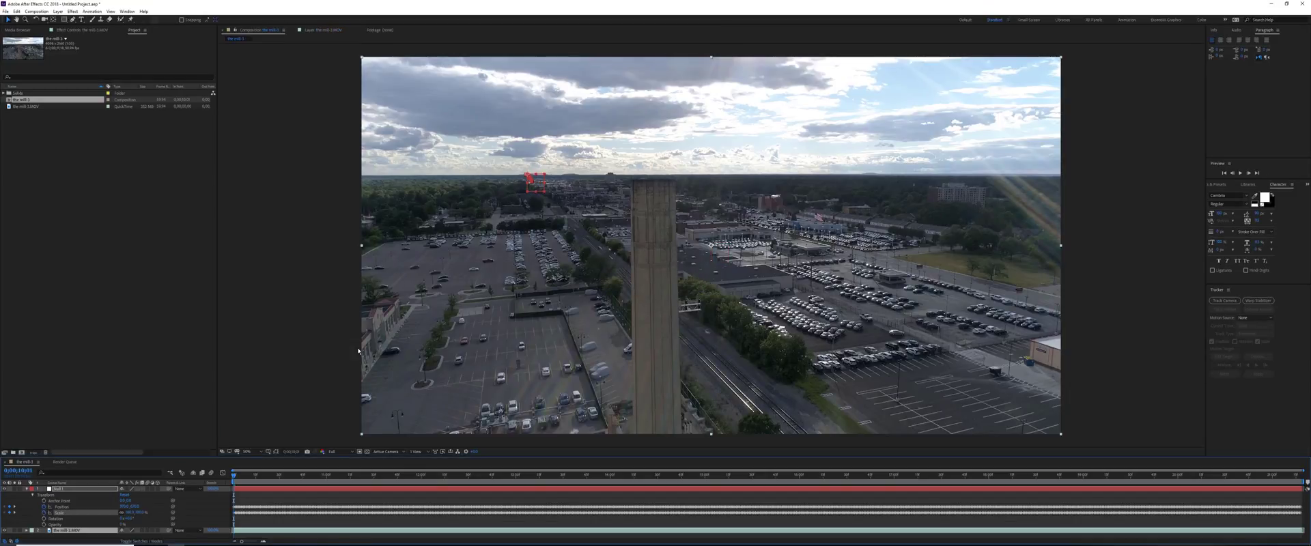
Collapse Null 1's properties, play the composition, and scrub back to around ten seconds
left_click(27, 490)
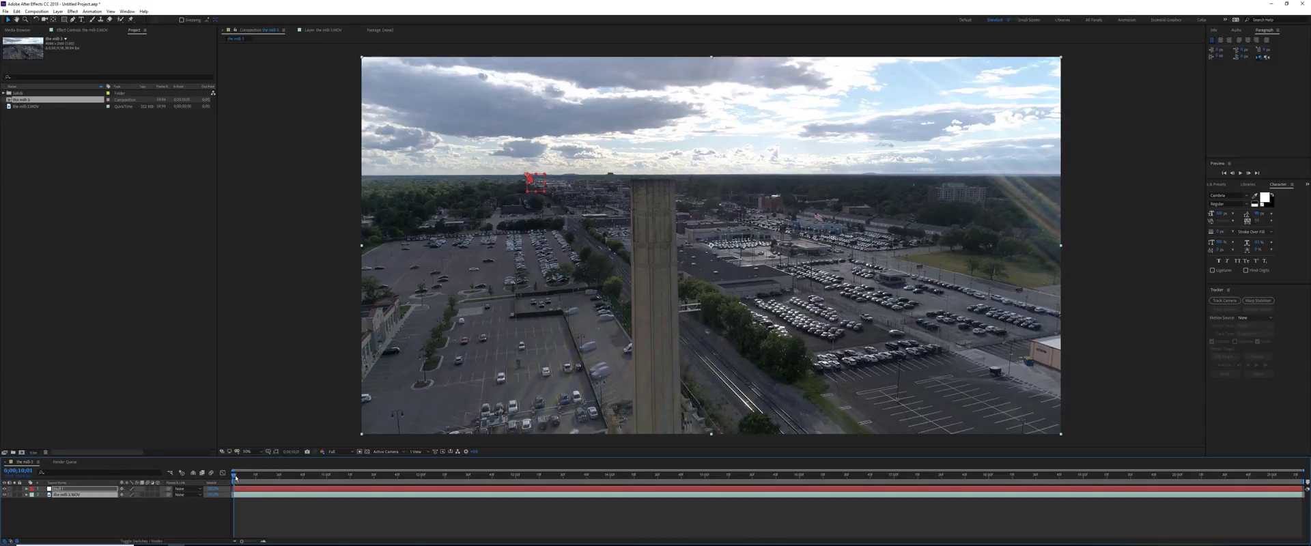
key("space")
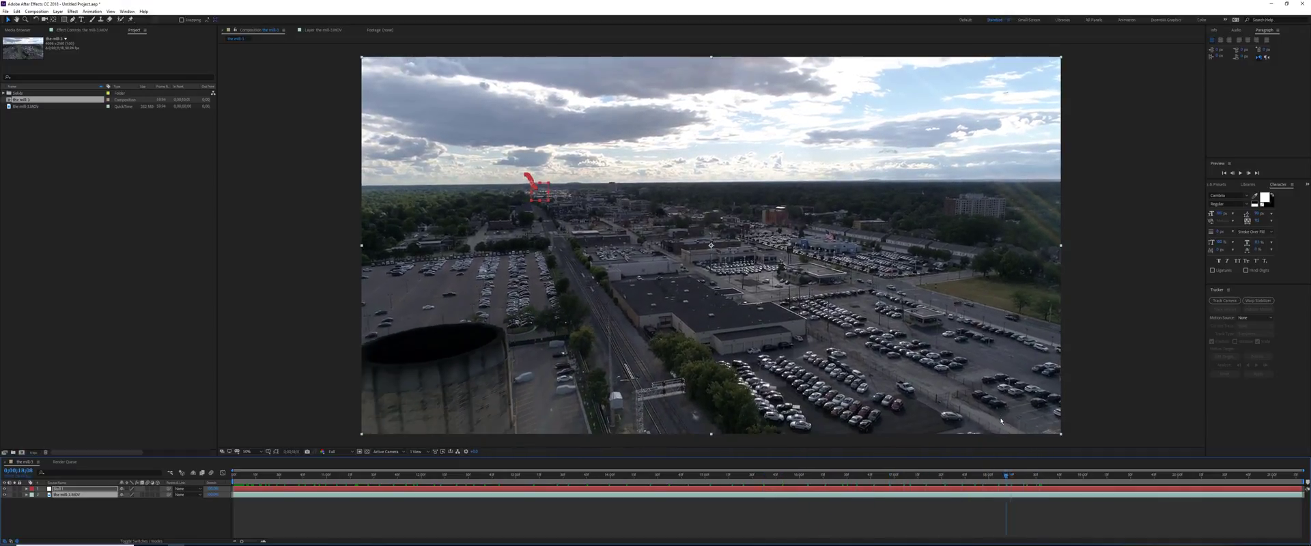
left_click_drag(962, 474, 236, 505)
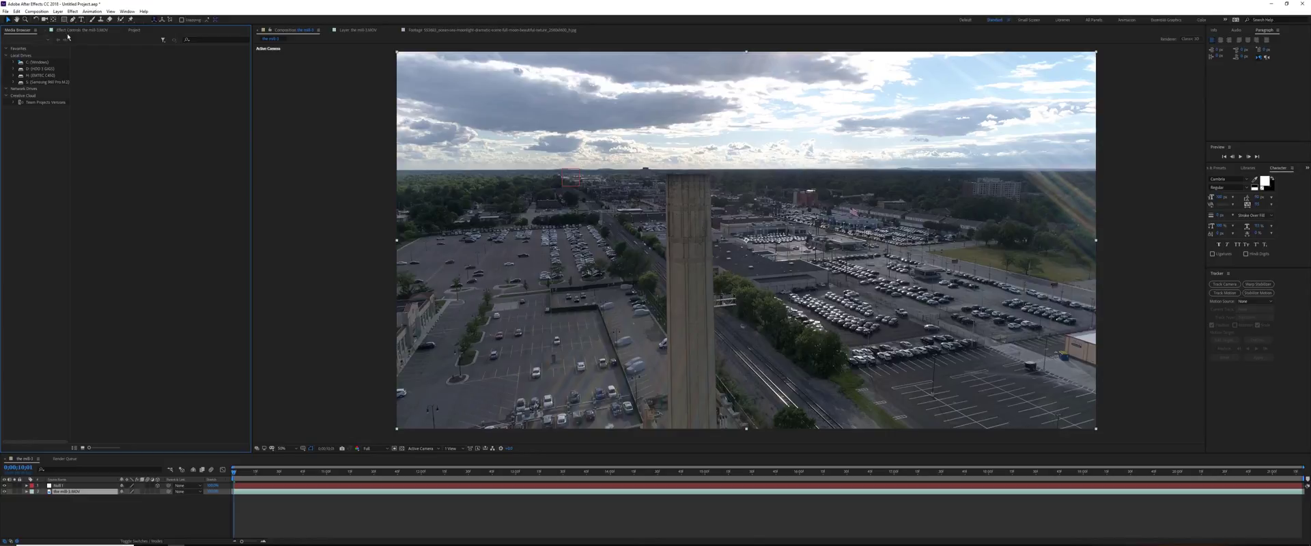
Preview the moonlight ocean JPG, then import it into the project
left_click(134, 32)
double_click(119, 138)
left_click(672, 140)
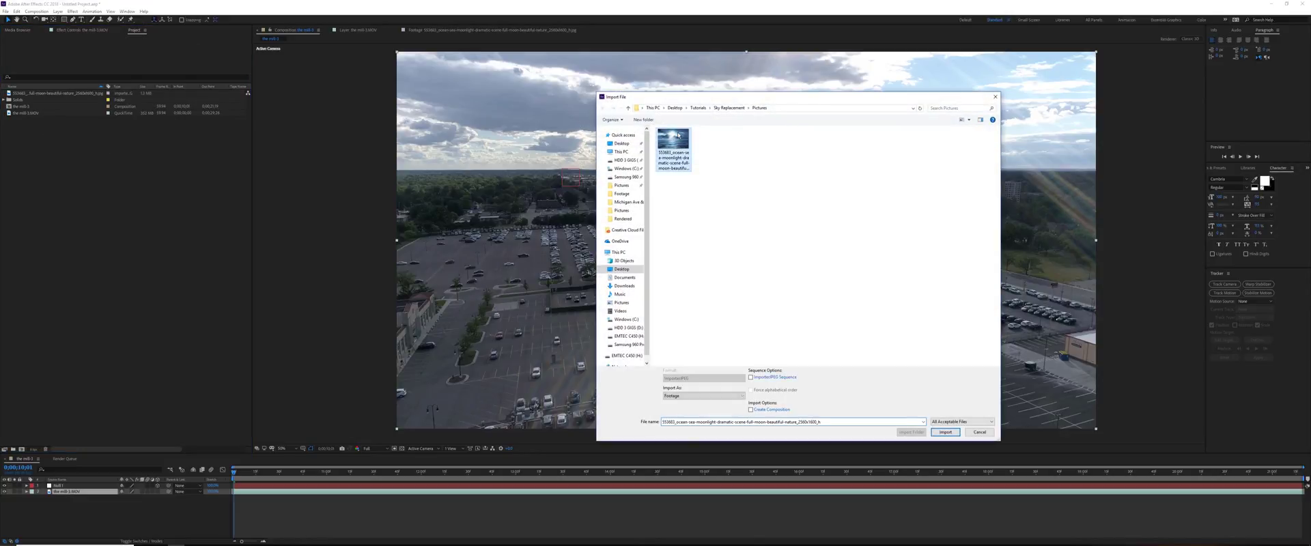
right_click(674, 140)
left_click(805, 169)
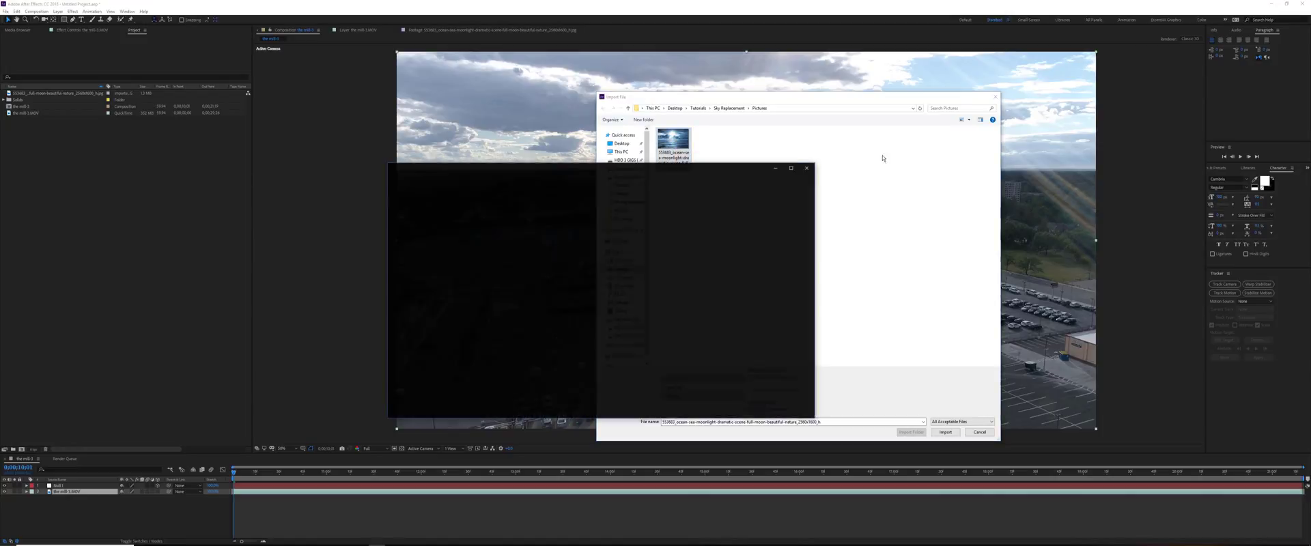
left_click(809, 168)
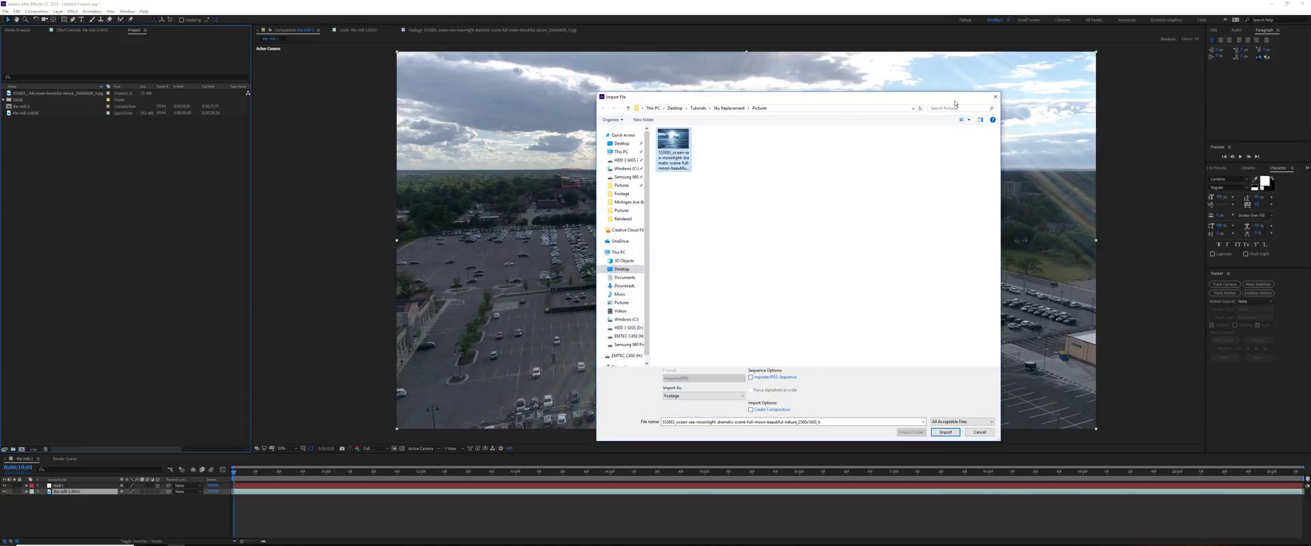
left_click(946, 433)
key("Return")
Name the image SkyBlue and add it to the composition above Null 1
type("SkyBlue")
key("Return")
left_click_drag(67, 206, 54, 486)
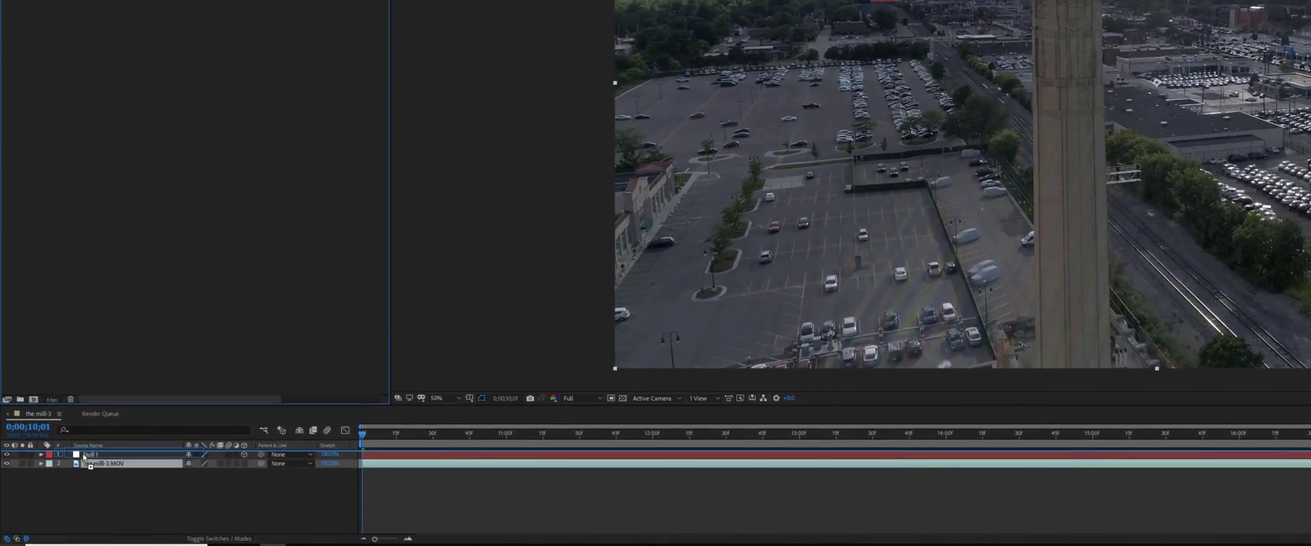
left_click_drag(83, 453, 83, 454)
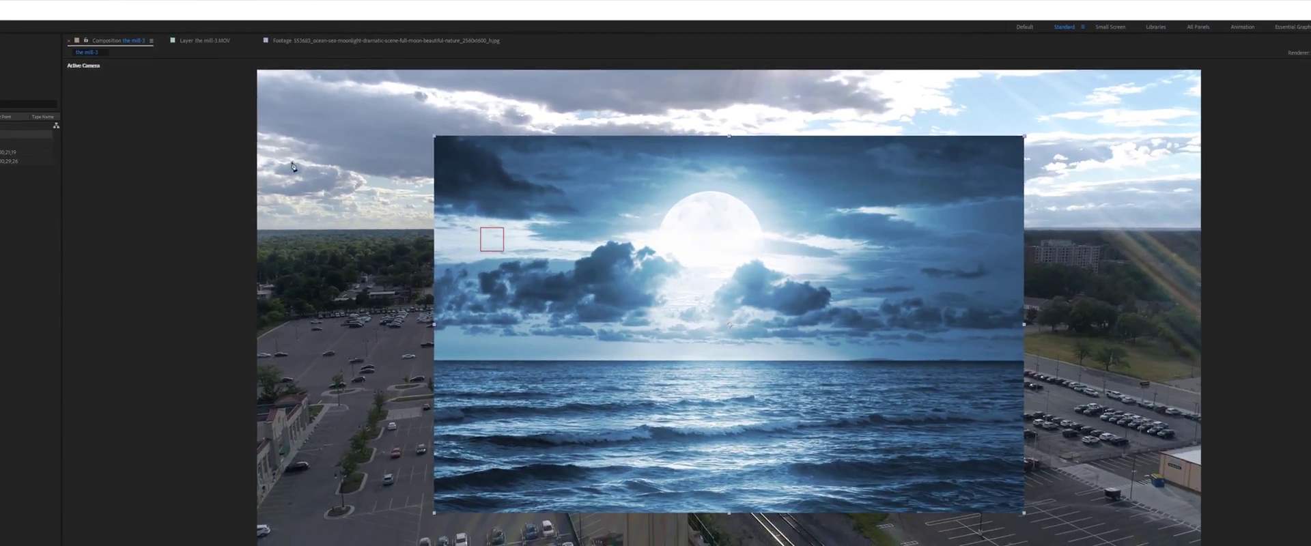
Draw a closed Pen mask around the moonlit sky portion of SkyBlue
left_click(420, 336)
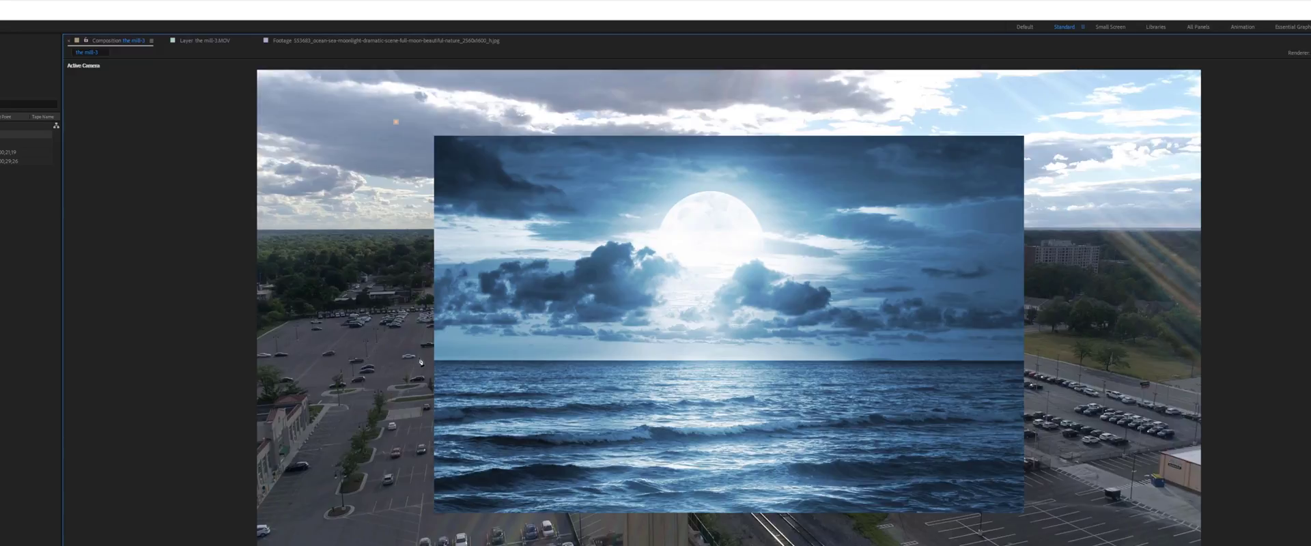
left_click(421, 367)
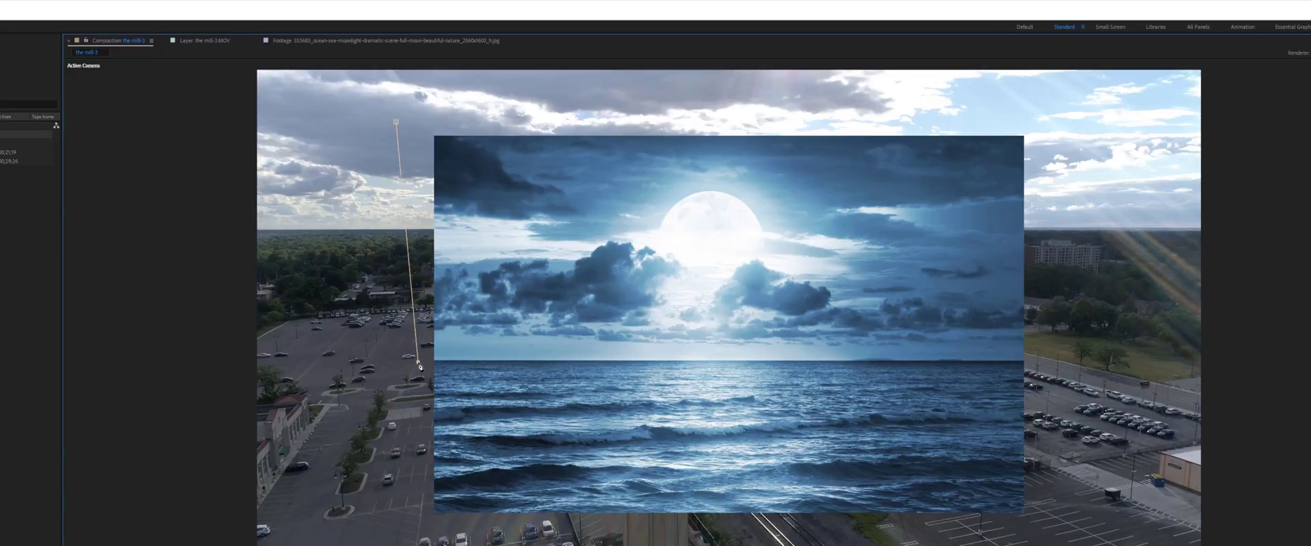
left_click(1037, 363)
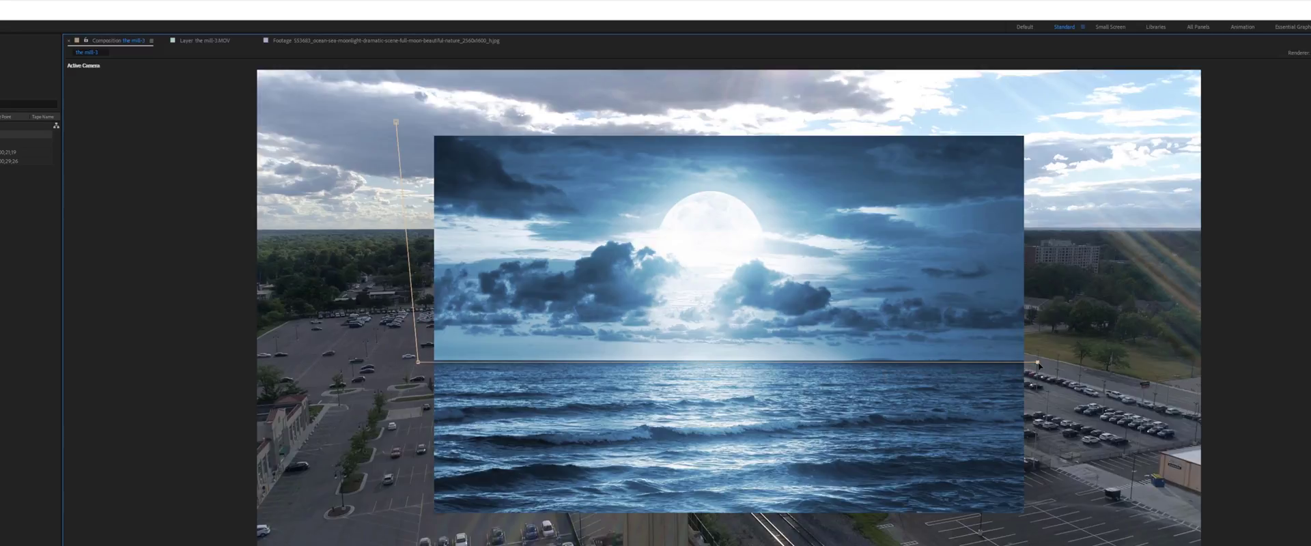
left_click_drag(1037, 362, 672, 363)
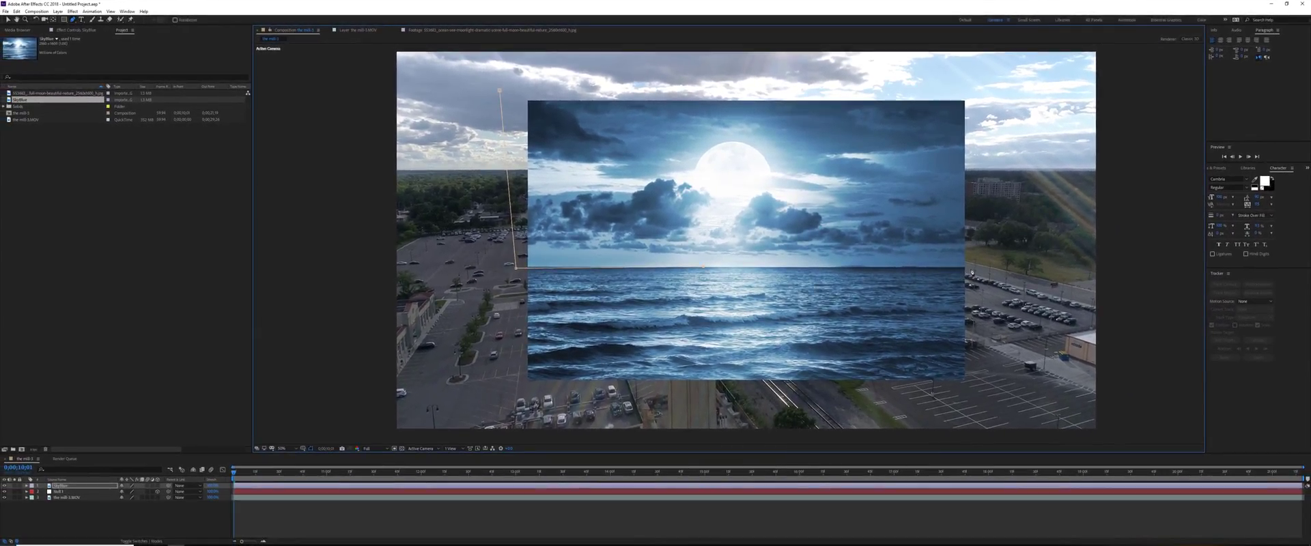
left_click_drag(870, 293, 989, 292)
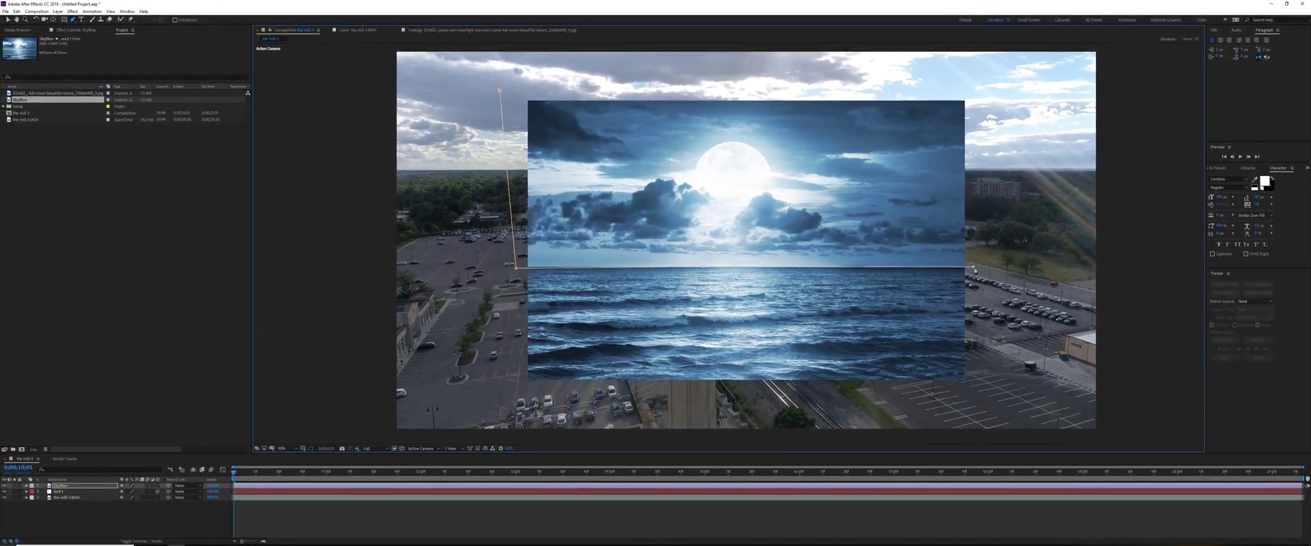
left_click(977, 84)
left_click(500, 91)
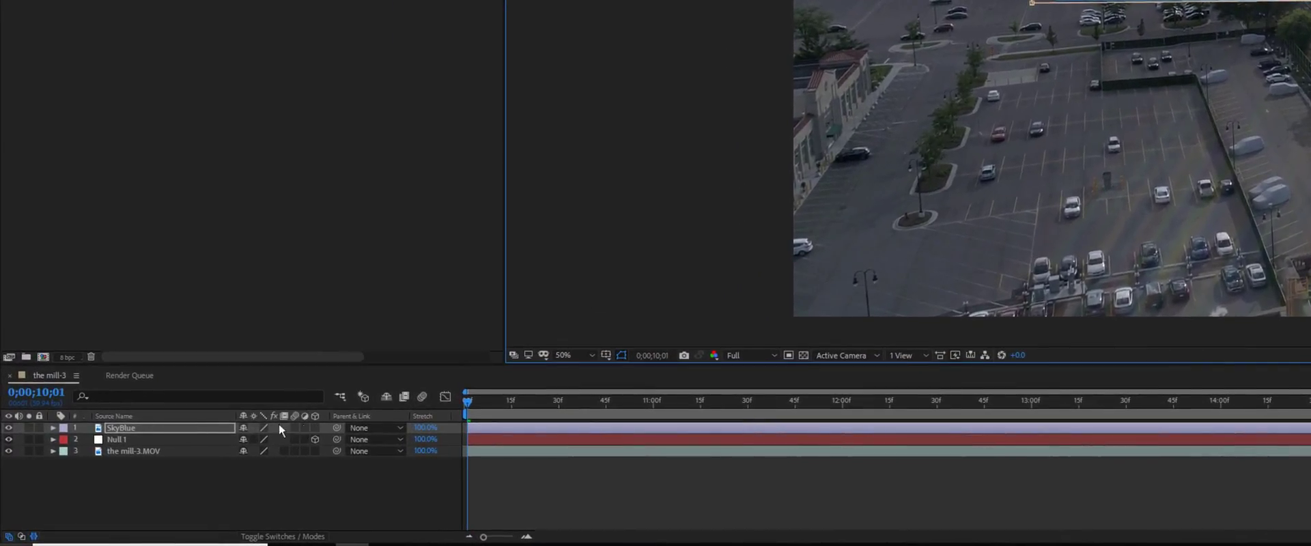
Make SkyBlue 3D, parent it to Null 1, and move the null to test it
left_click(315, 427)
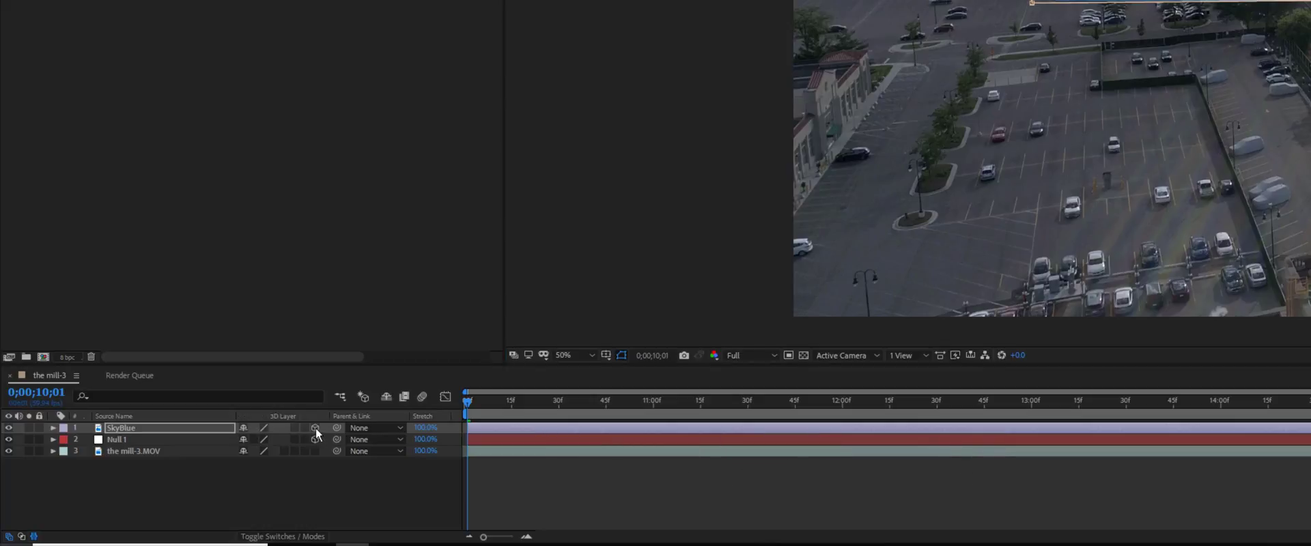
left_click(388, 427)
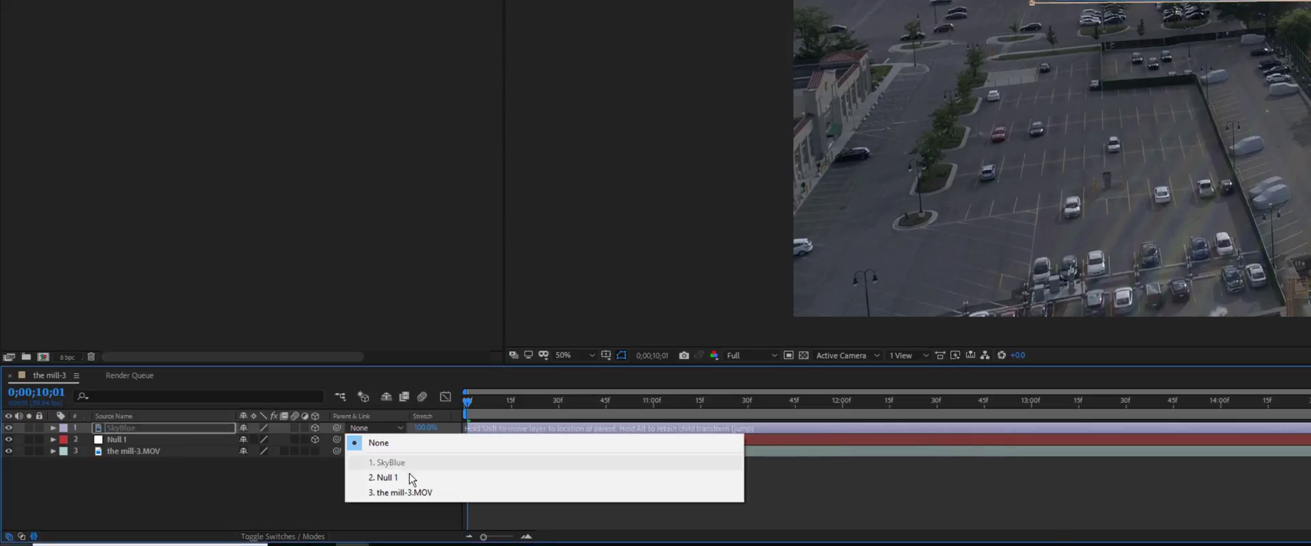
left_click(425, 478)
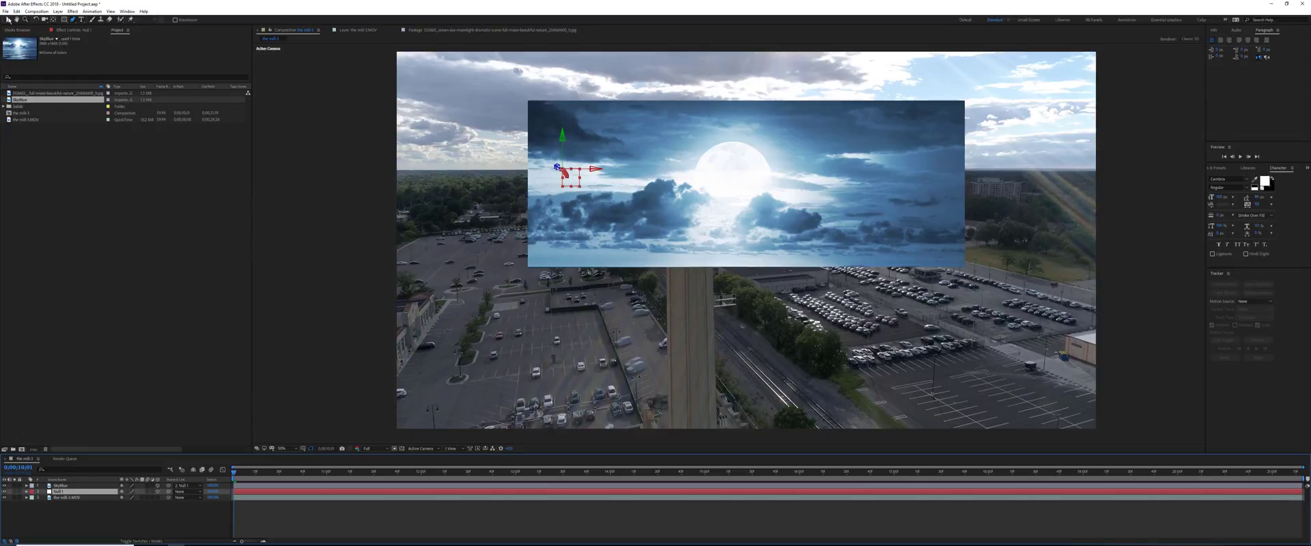
key("v")
left_click_drag(563, 136, 583, 173)
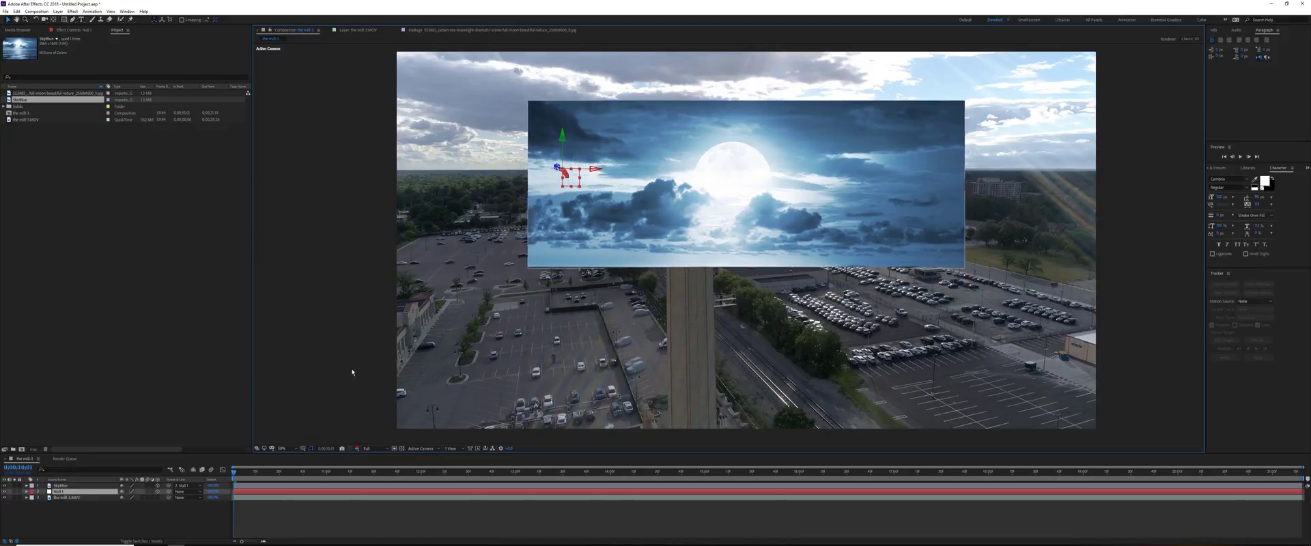
Scale SkyBlue up and raise it so its masked edge meets the horizon
left_click(101, 486)
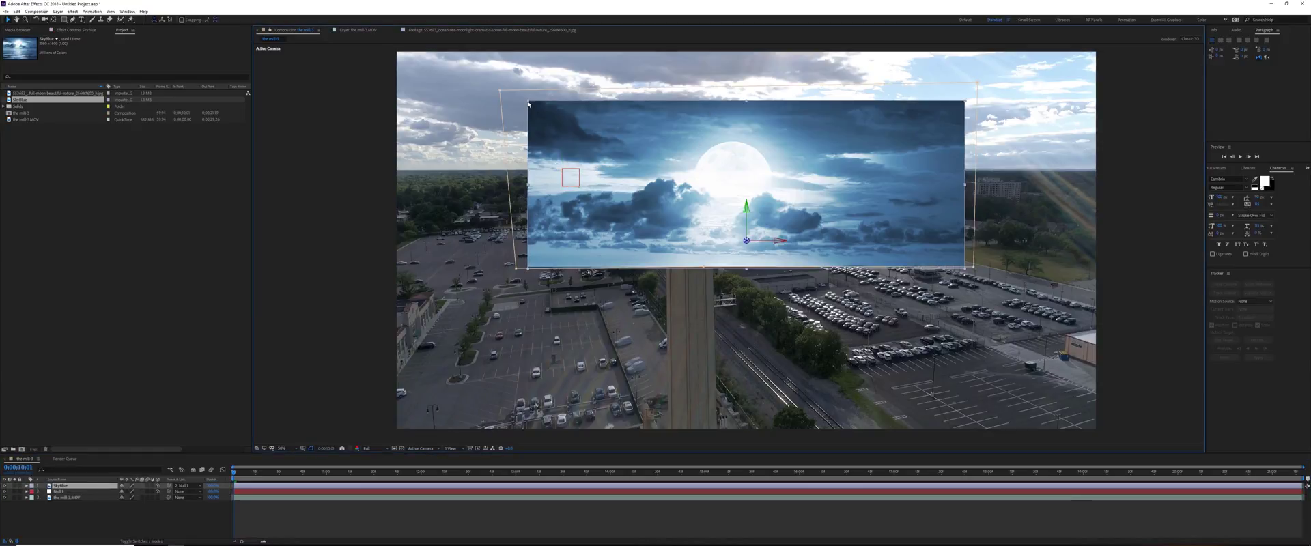
left_click_drag(529, 104, 375, 31)
left_click_drag(747, 211, 748, 100)
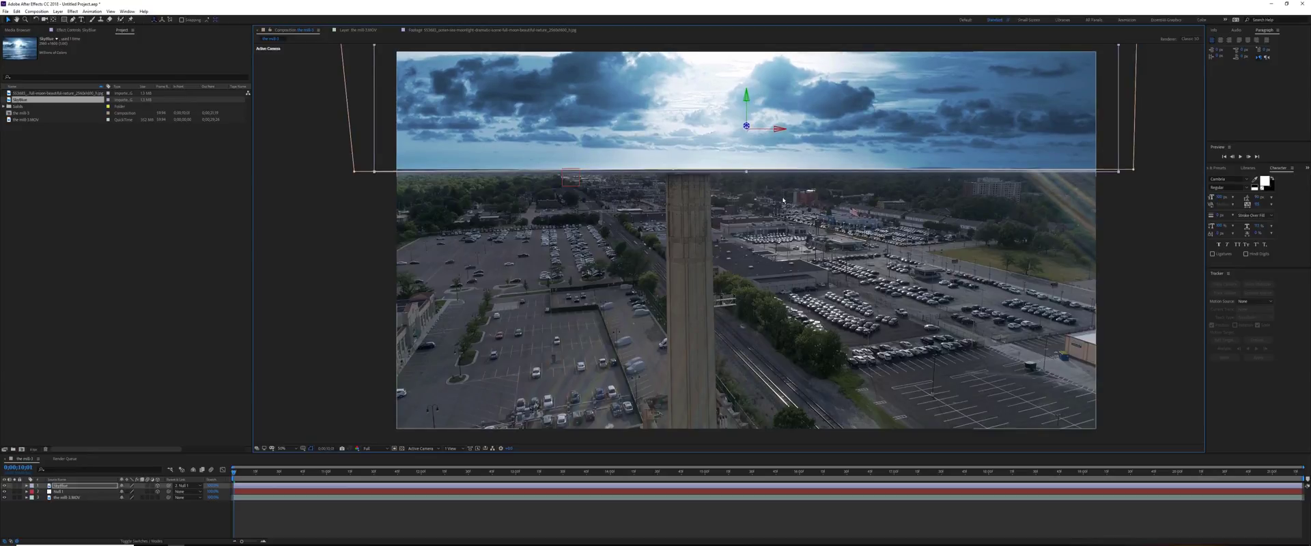
Show only SkyBlue's opacity and lower it so the horizon shows through
left_click(26, 487)
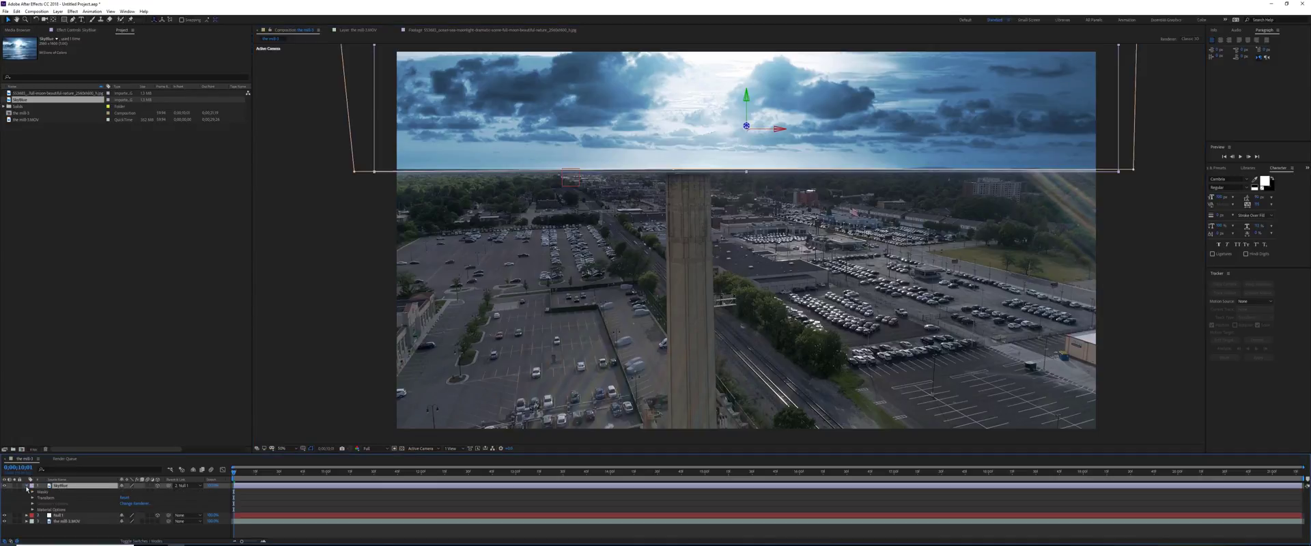
left_click(27, 486)
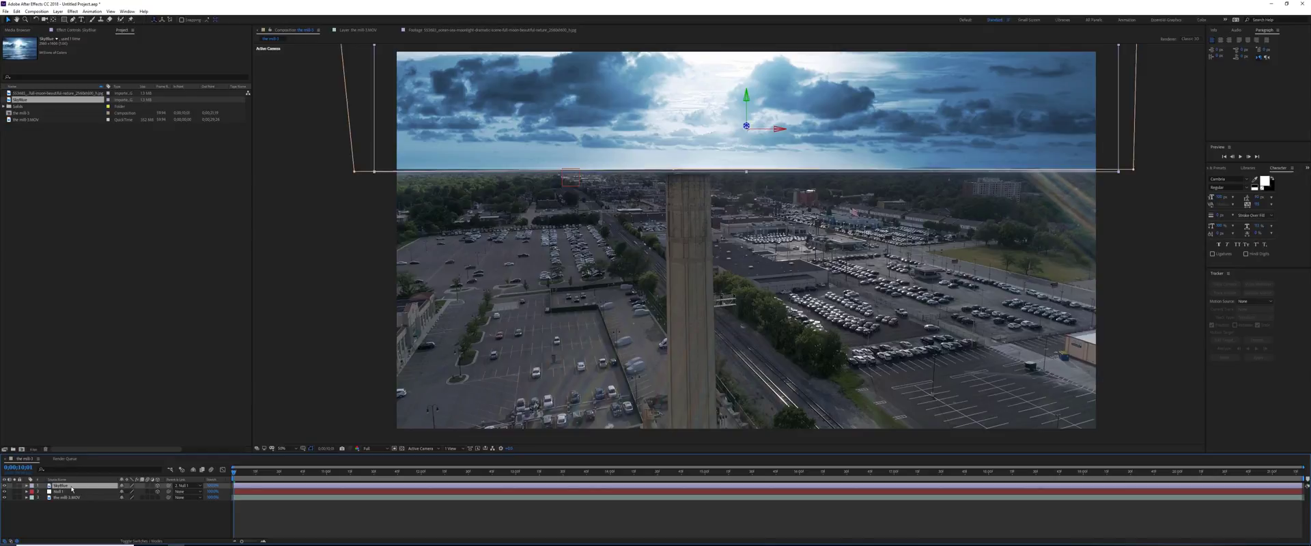
key("t")
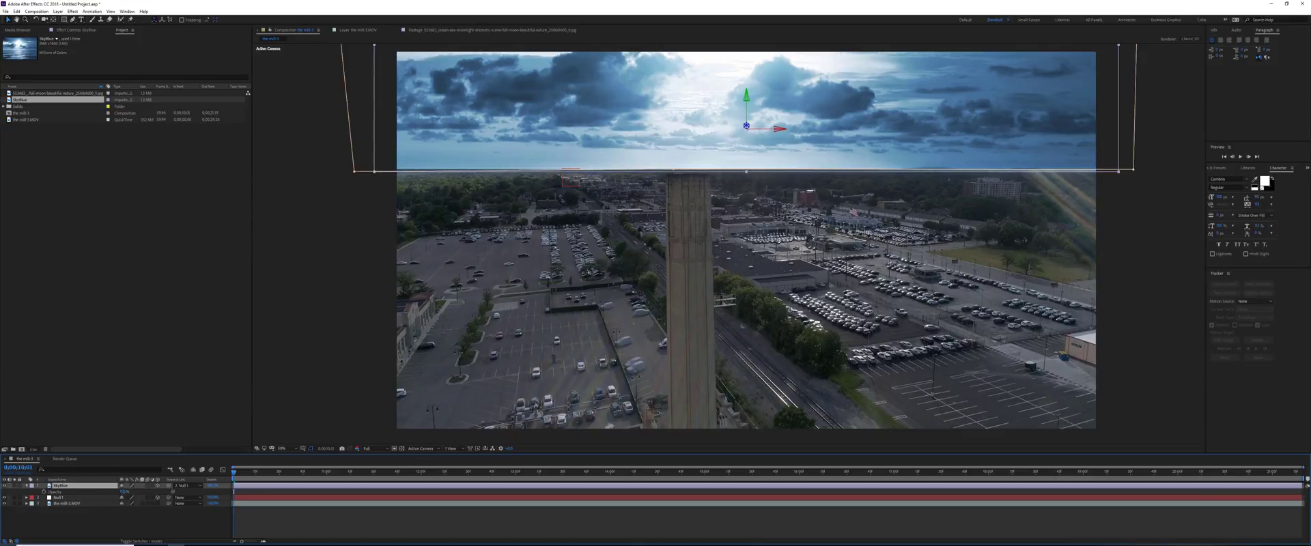
left_click_drag(124, 493, 92, 493)
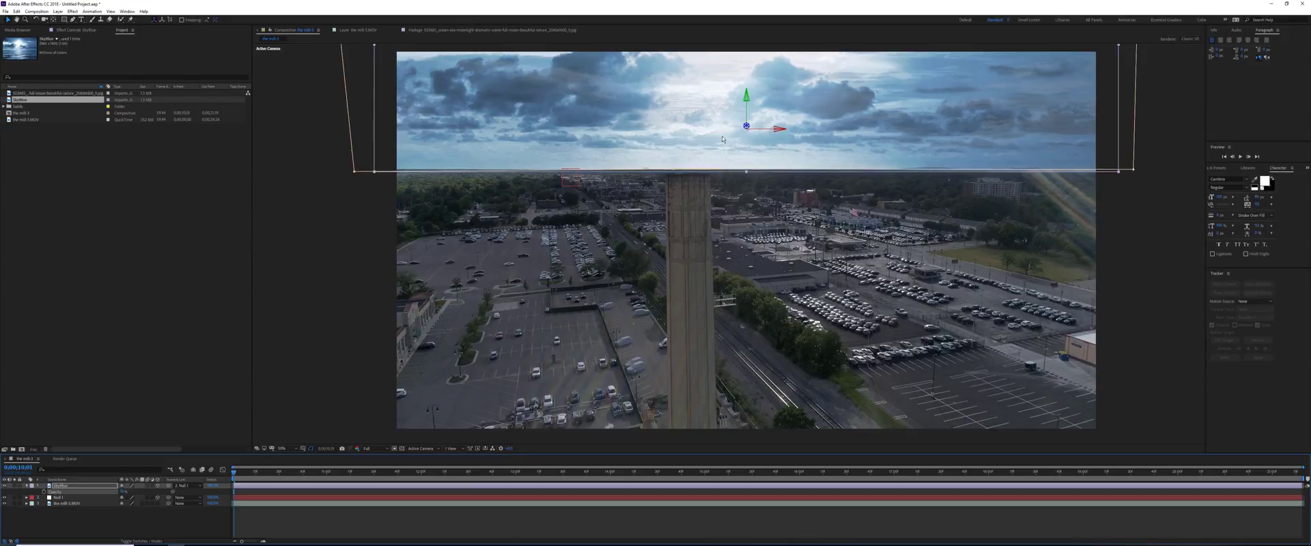
Nudge the SkyBlue layer up a few pixels so its edge meets the horizon
key("ctrl+shift+h")
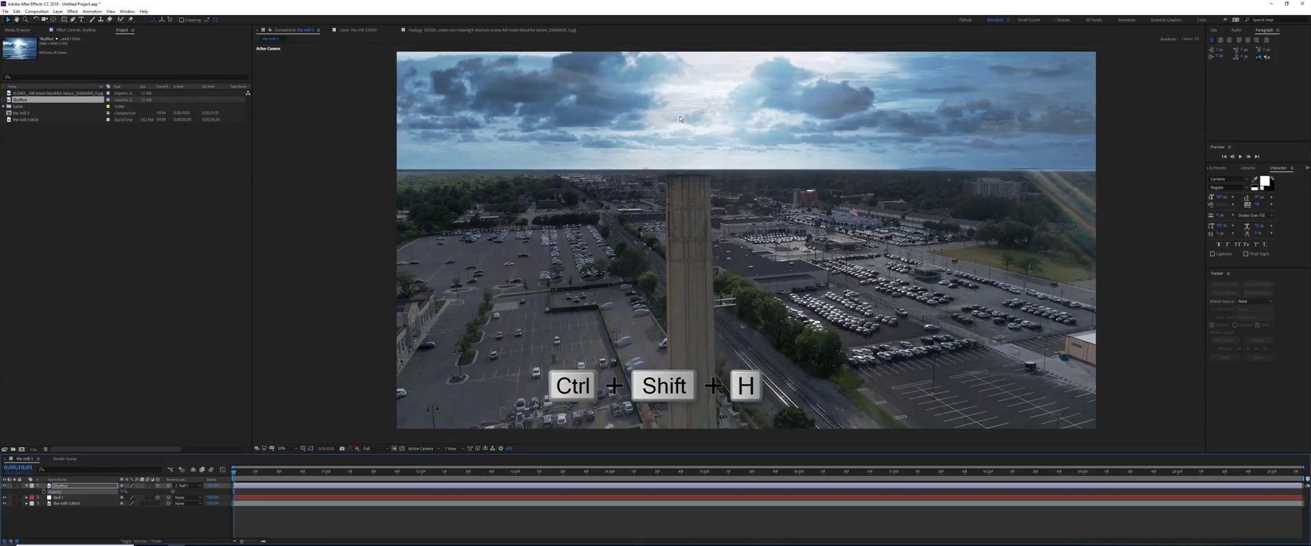
left_click(716, 131)
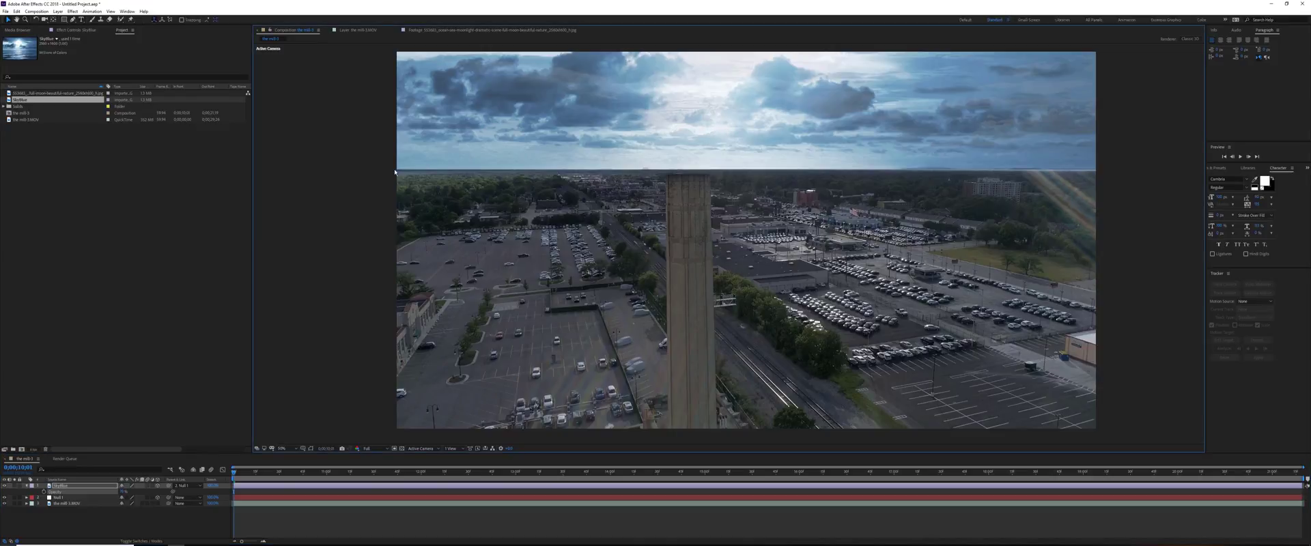
key("ctrl+shift+h")
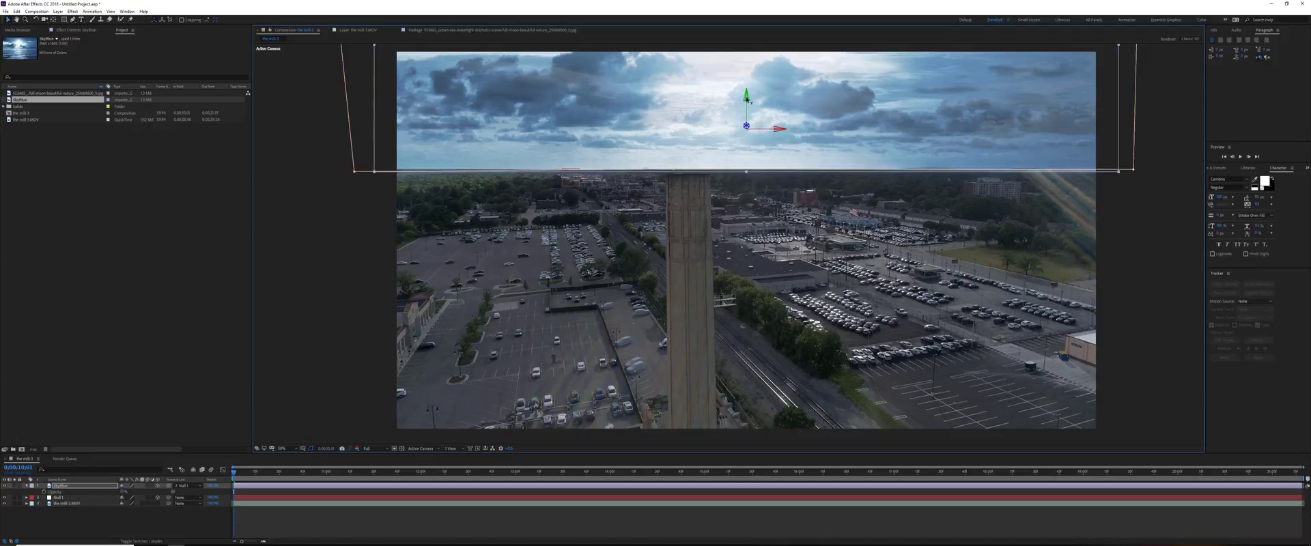
key("Up")
key("Up")
key("Up")
key("Up")
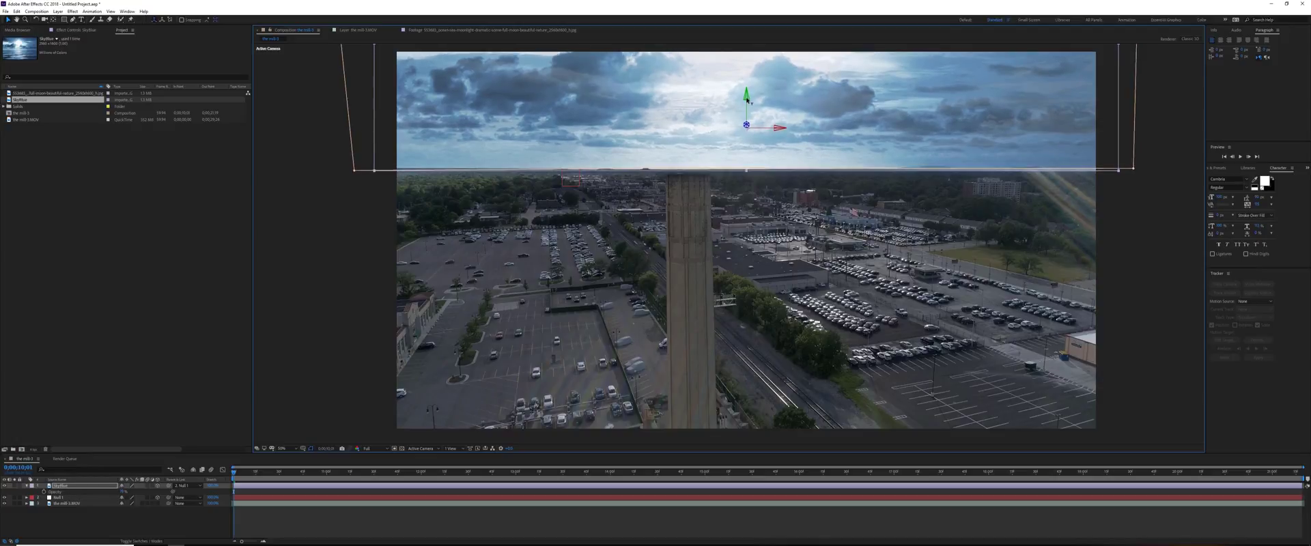
key("Up")
key("Up")
key("Up")
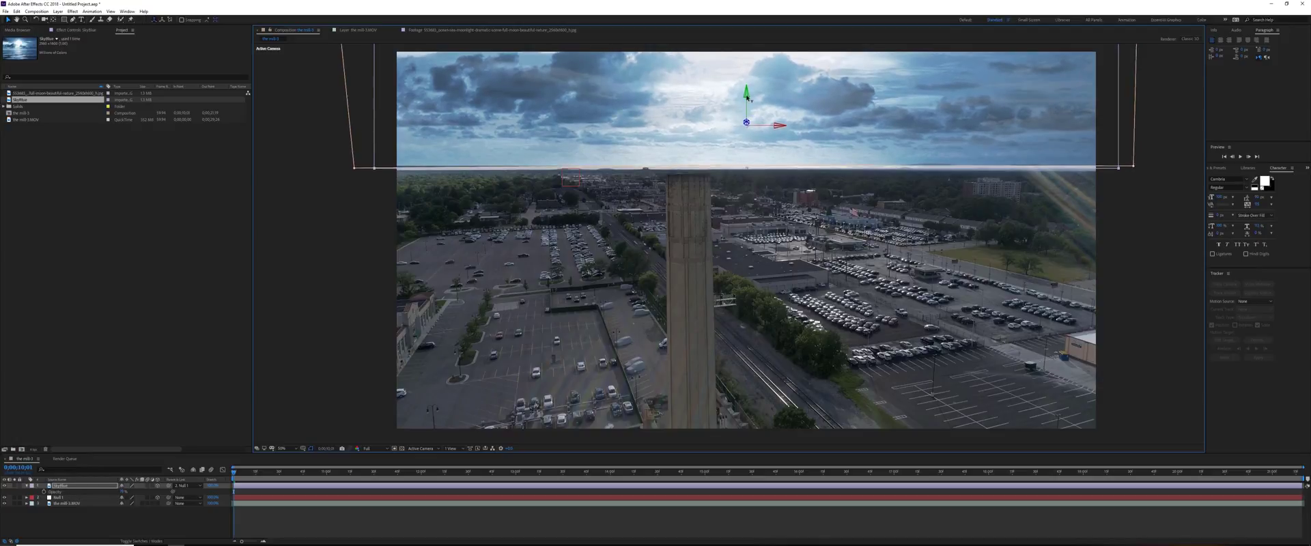
key("Up")
key("Up")
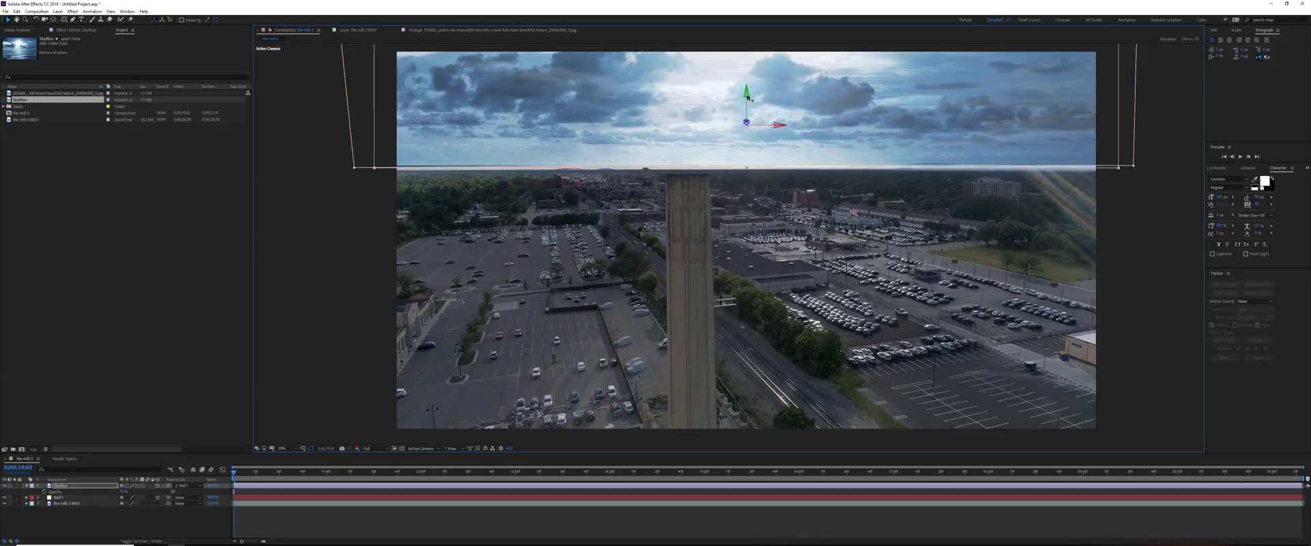
Set SkyBlue's opacity to about 78% and fine-tune its vertical position
left_click_drag(125, 494, 128, 496)
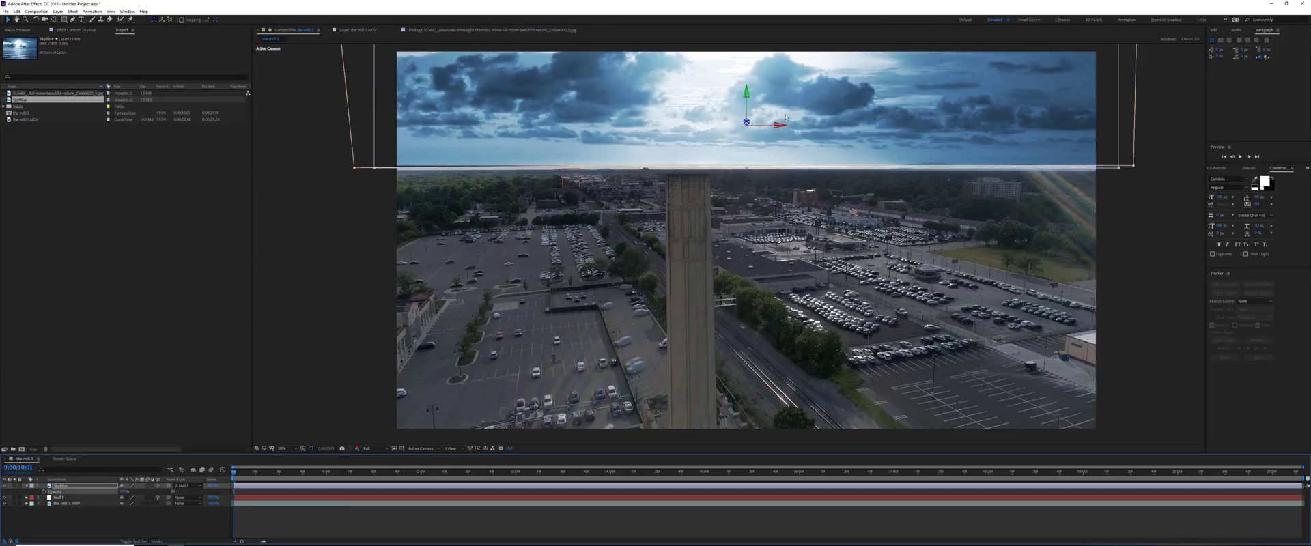
left_click_drag(748, 96, 749, 98)
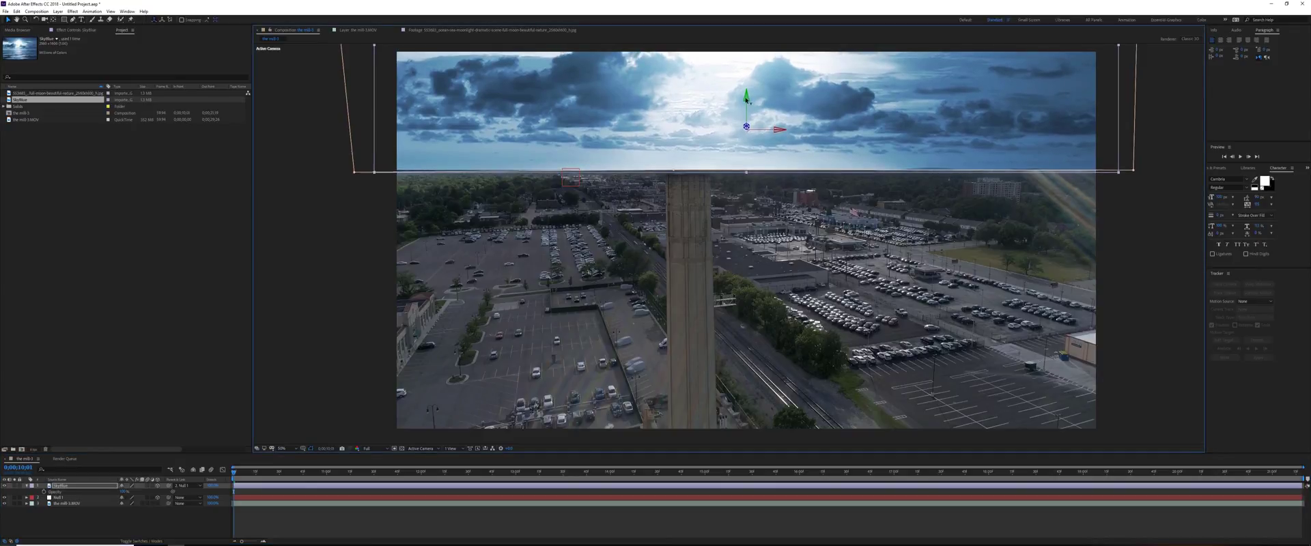
left_click_drag(749, 96, 747, 99)
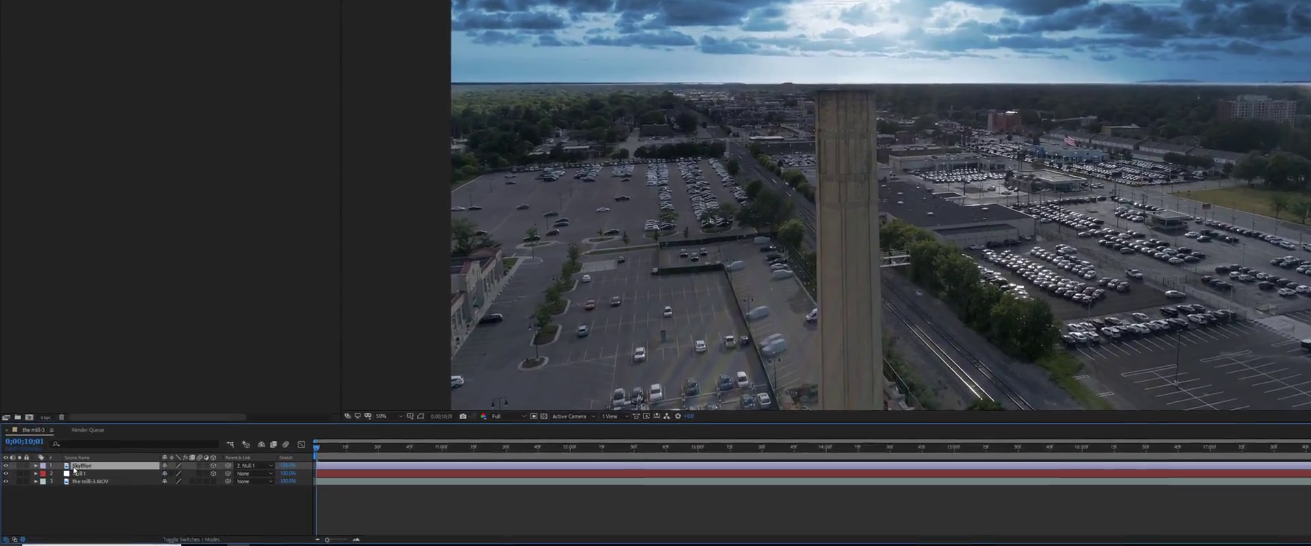
Hide SkyBlue's opacity and reveal Mask 1's path, feather, opacity and expansion
key("t")
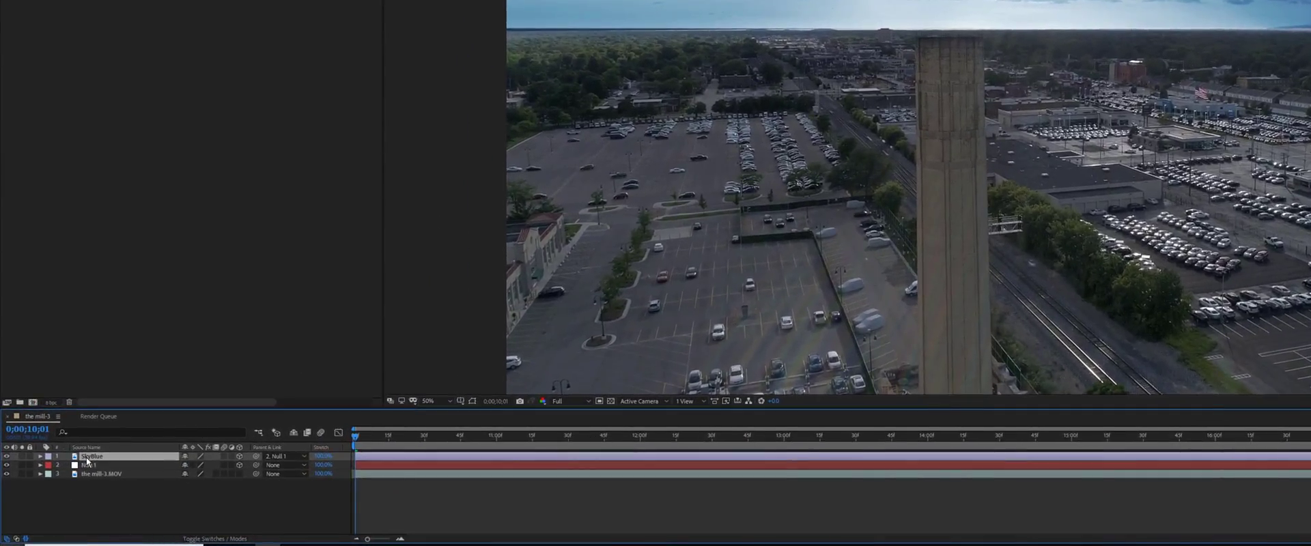
key("m")
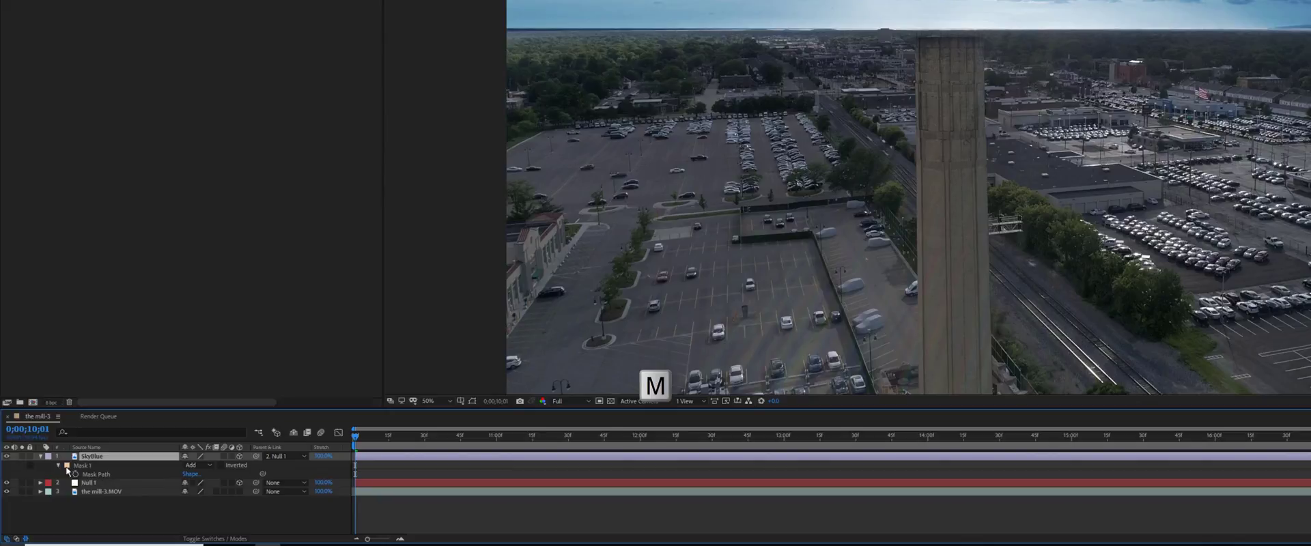
left_click(58, 465)
left_click(58, 465)
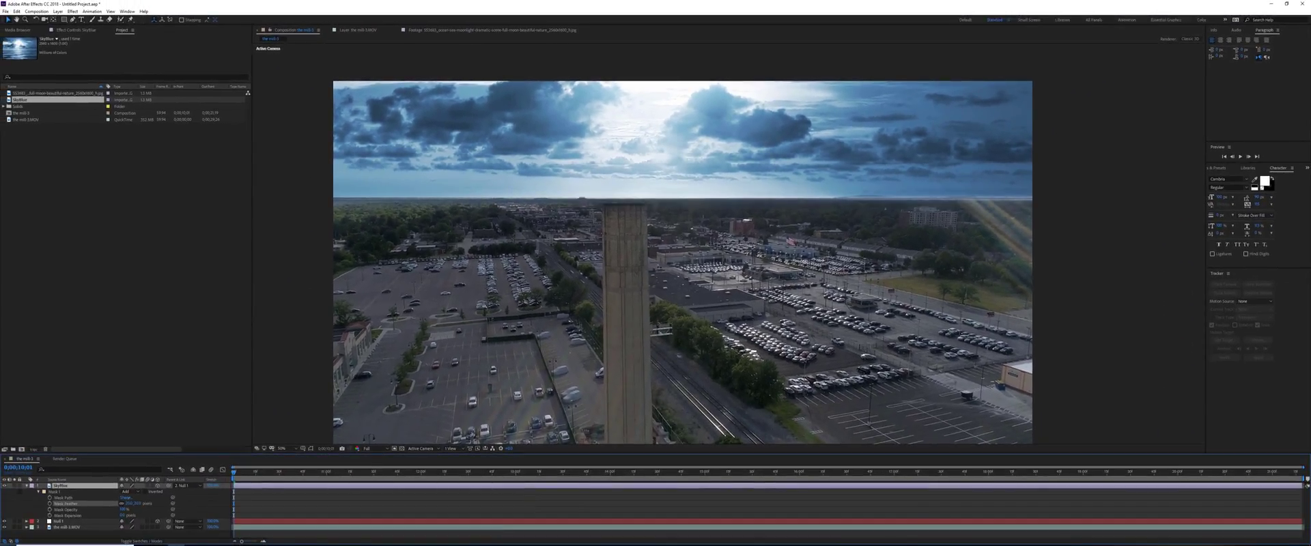
Set the viewer to Half resolution and play back the sky replacement preview
key("m")
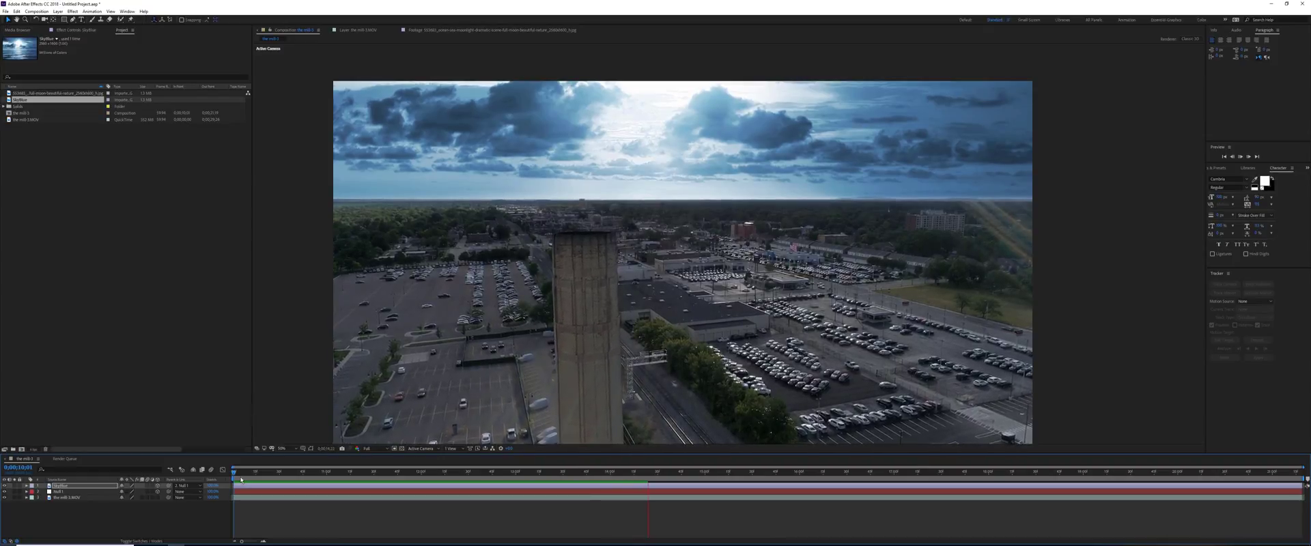
left_click(674, 472)
left_click(384, 450)
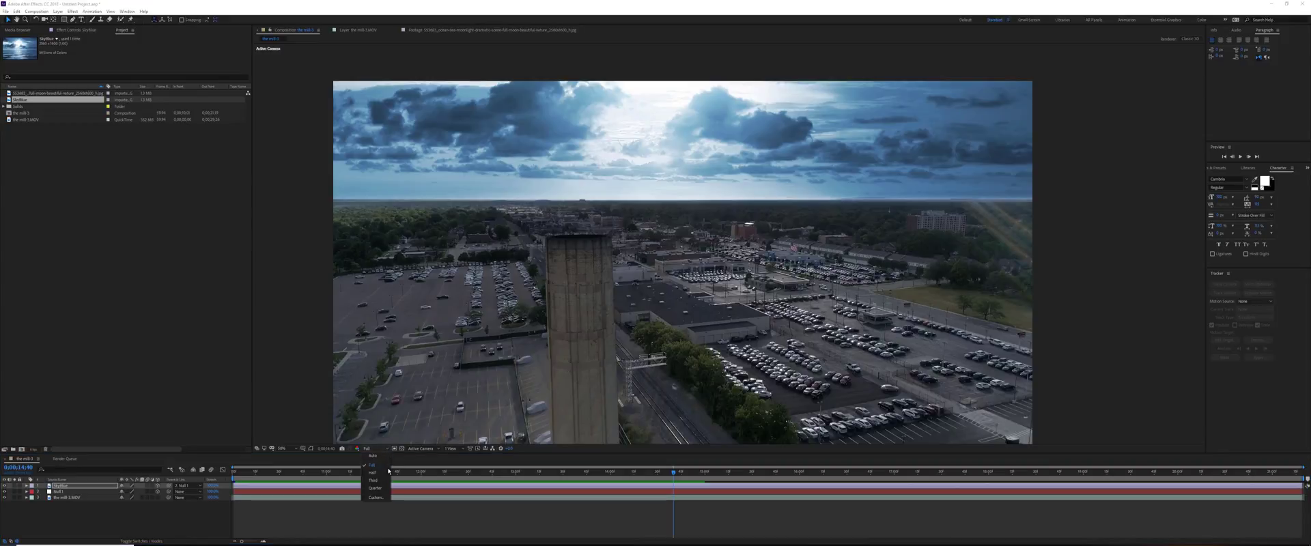
left_click(373, 472)
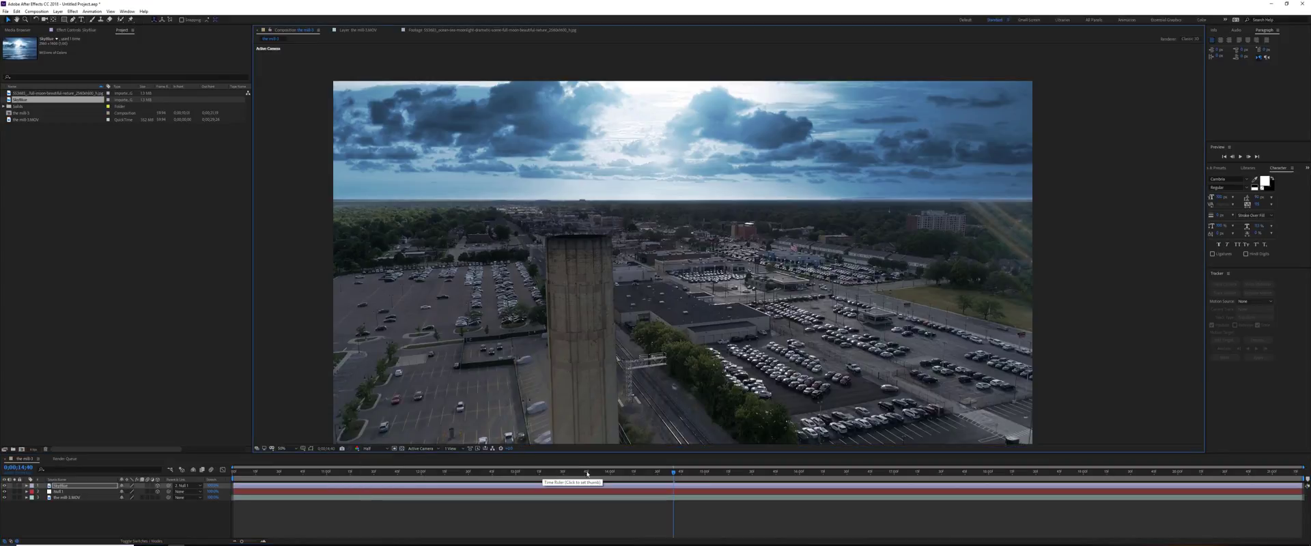
key("space")
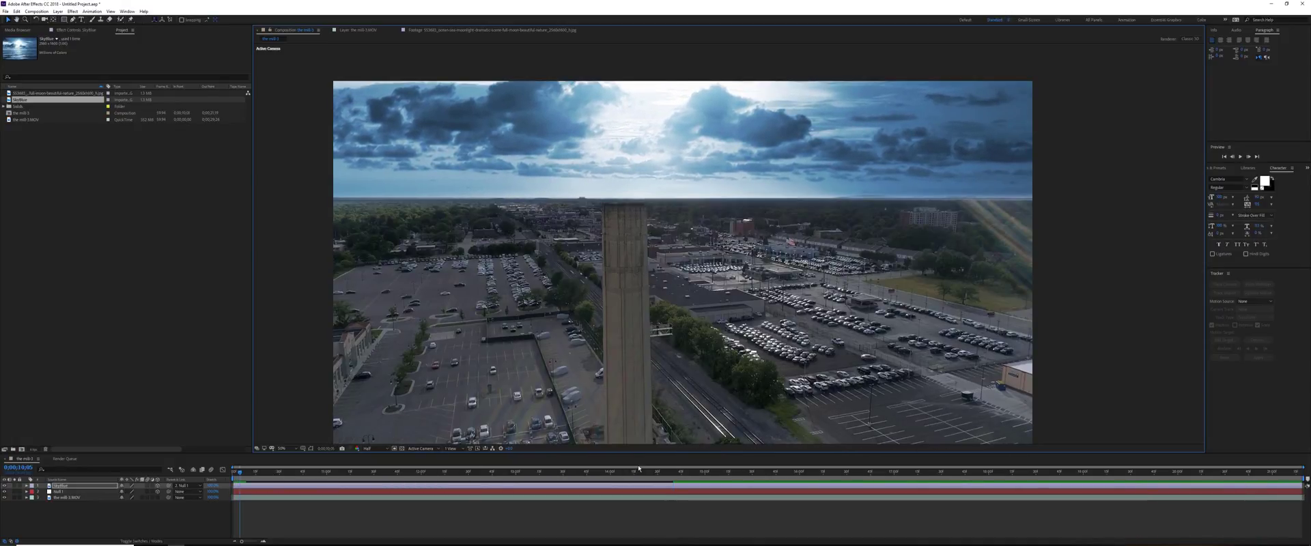
left_click_drag(641, 472, 235, 474)
Zoom into the timeline and marquee-select Null 1's later Position and Scale keyframes
left_click(26, 493)
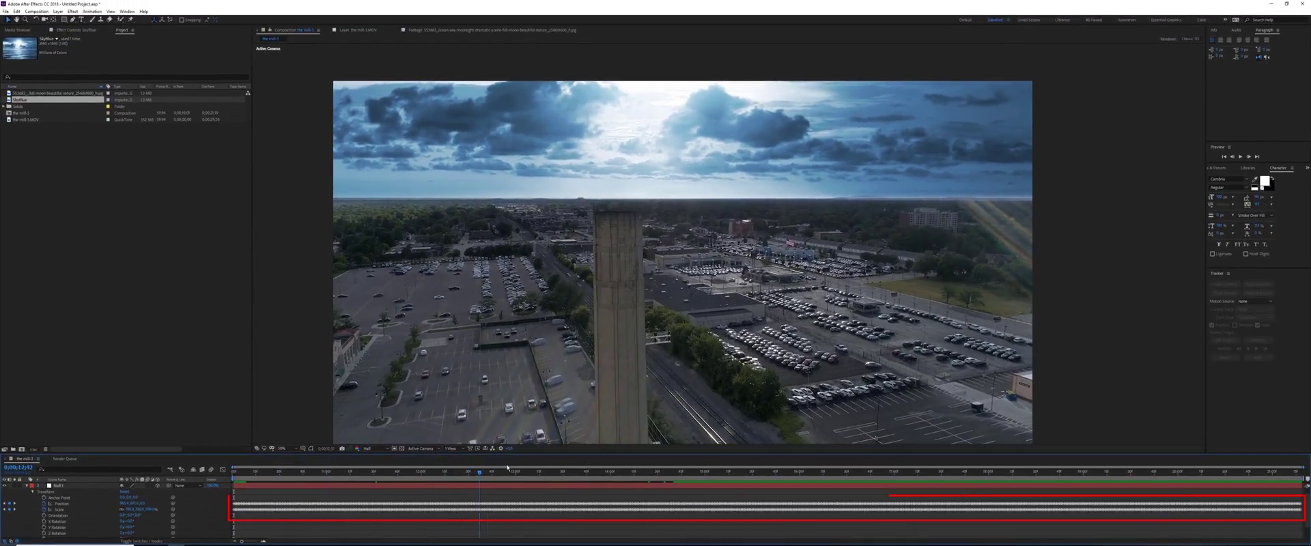
left_click_drag(507, 470, 703, 495)
left_click_drag(242, 543, 257, 543)
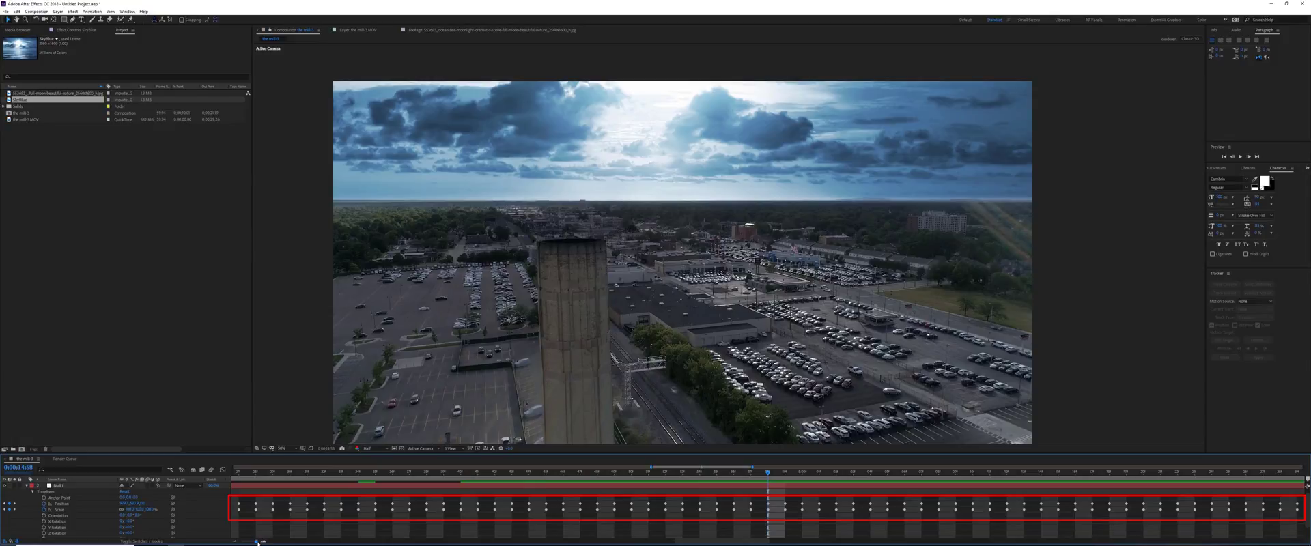
left_click_drag(518, 512, 532, 502)
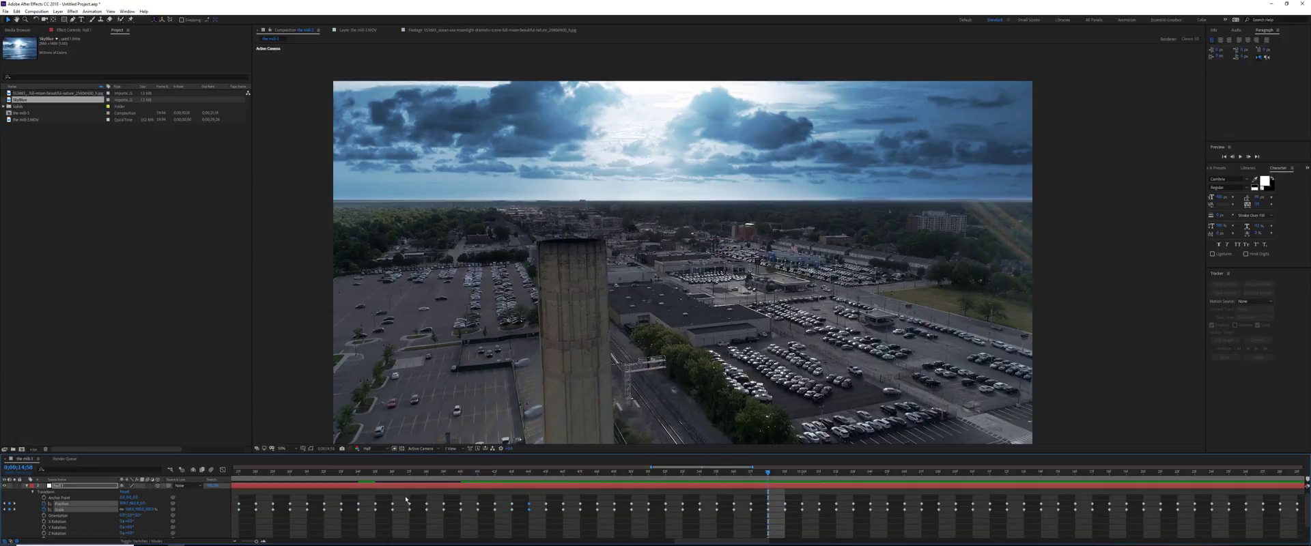
left_click_drag(409, 501, 1079, 526)
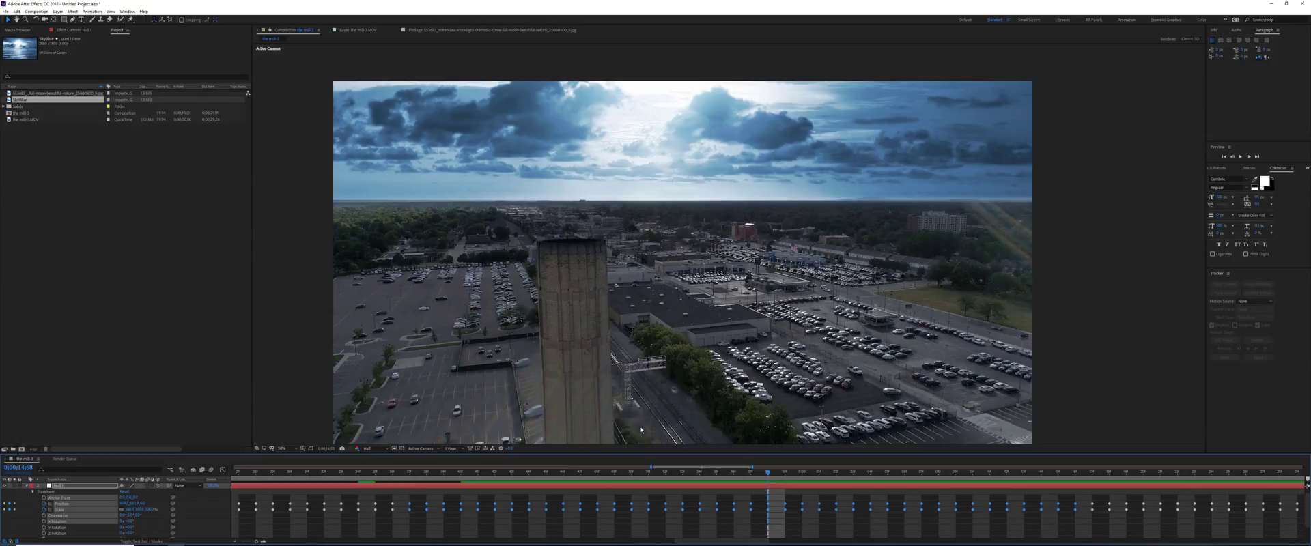
Collapse Null 1, zoom the timeline back out and return to the clip's start
left_click(28, 486)
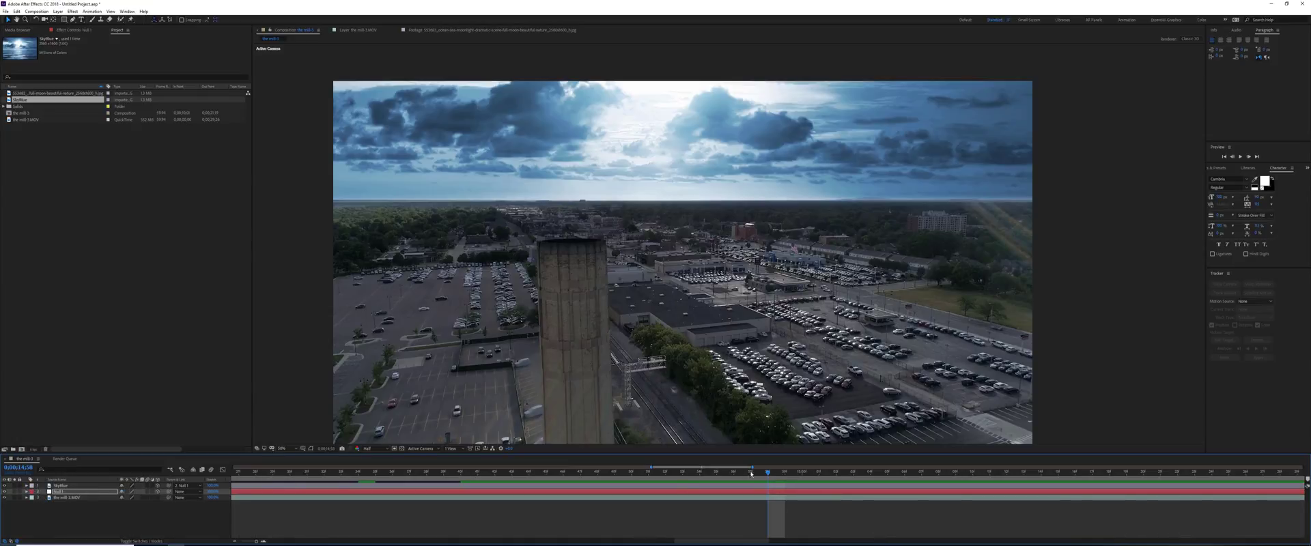
mouse_move(244, 478)
left_mouse_down()
mouse_move(261, 473)
mouse_move(233, 475)
left_mouse_up()
left_click_drag(258, 542, 243, 542)
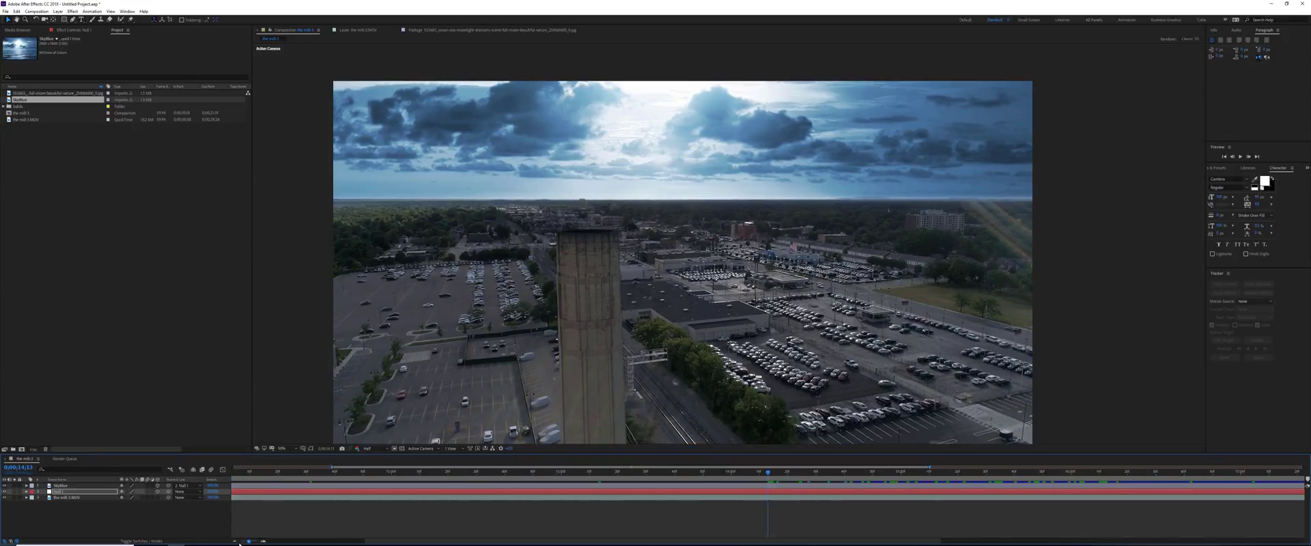
left_click_drag(275, 477, 228, 478)
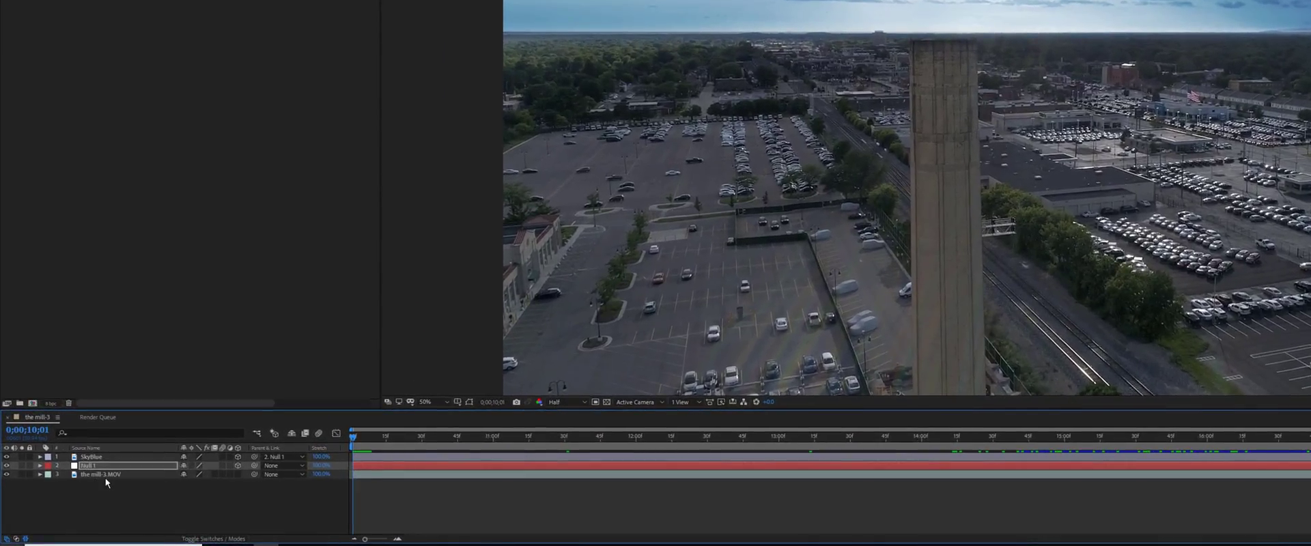
Apply Color Correction > Lumetri Color to the mill-3.MOV layer
left_click(105, 477)
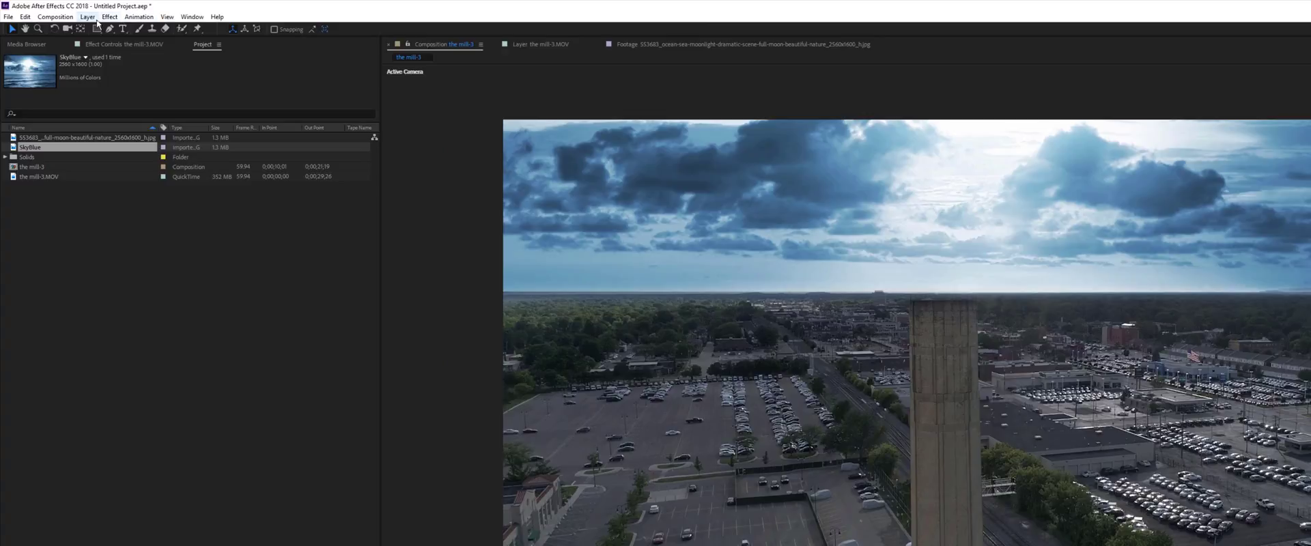
left_click(109, 16)
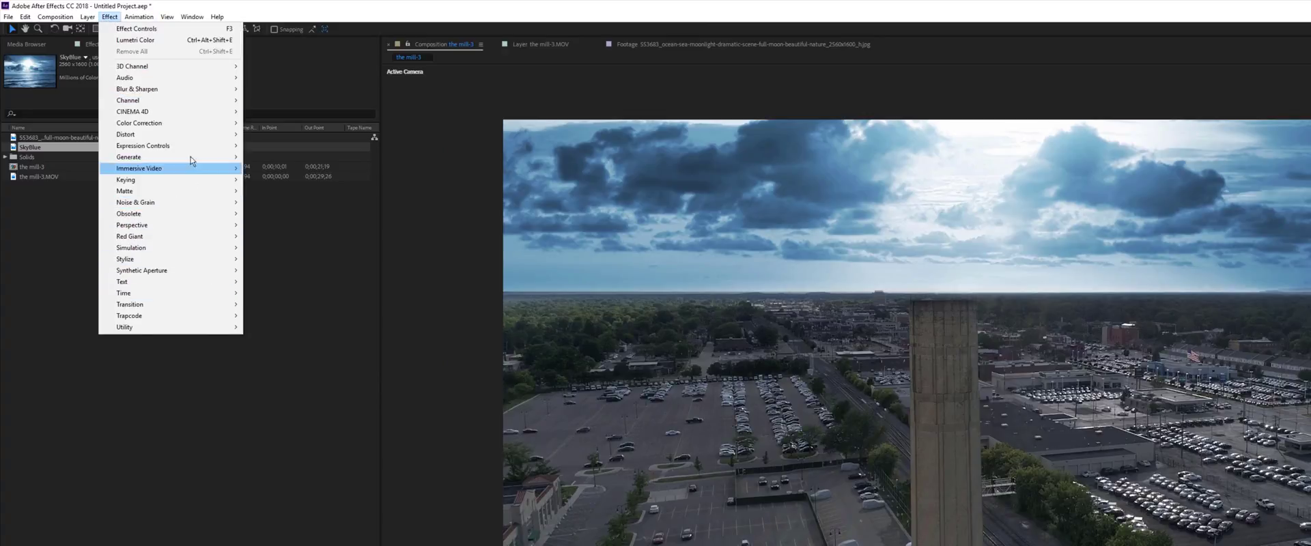
mouse_move(190, 127)
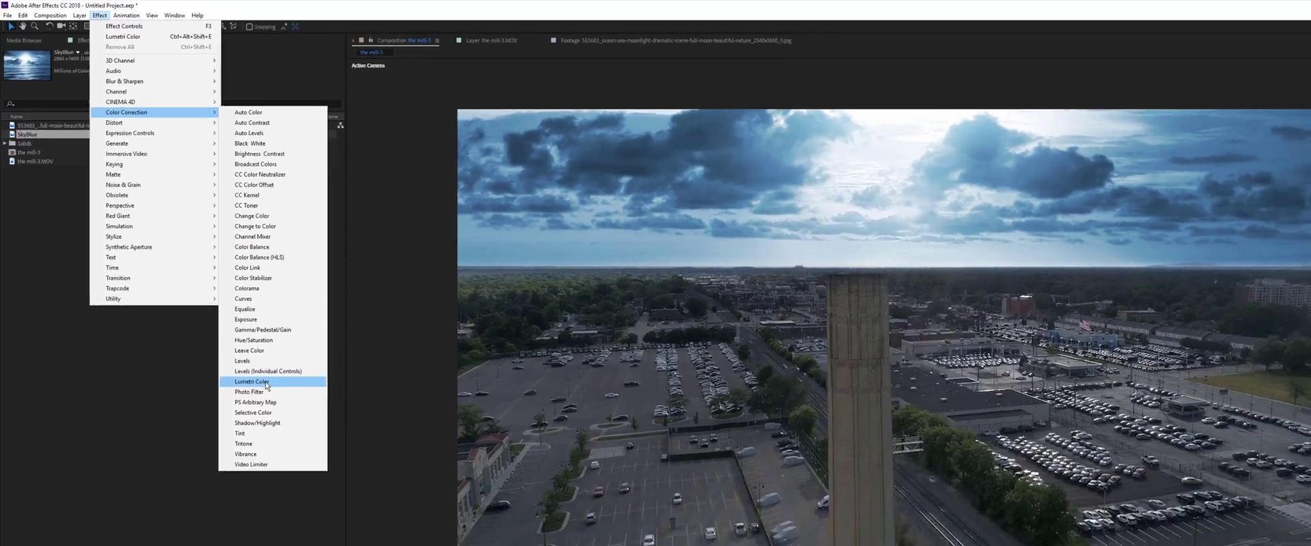
left_click(295, 420)
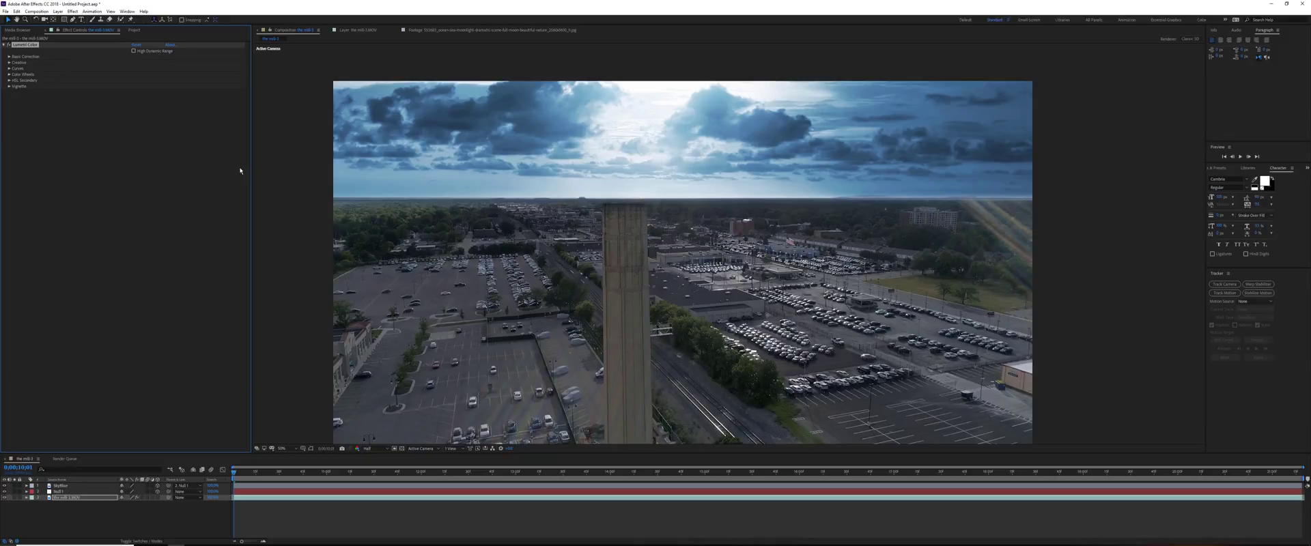
In Basic Correction, raise Exposure to 0.7, adjust Blacks and set Highlights to 8.0
left_click(9, 56)
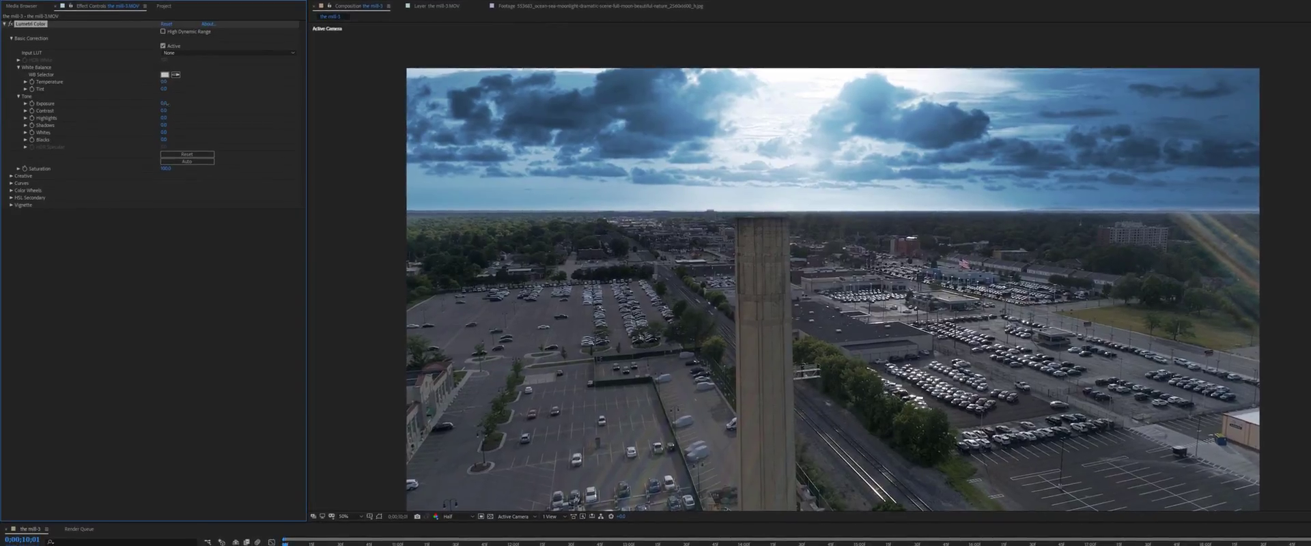
left_click_drag(168, 111, 173, 108)
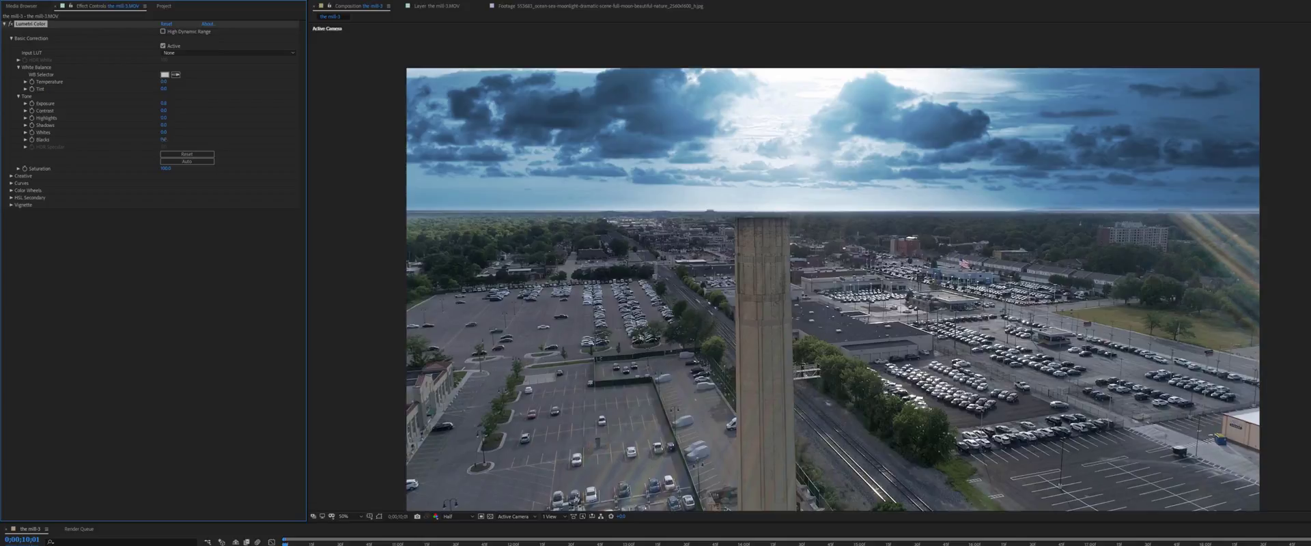
left_click_drag(163, 140, 160, 139)
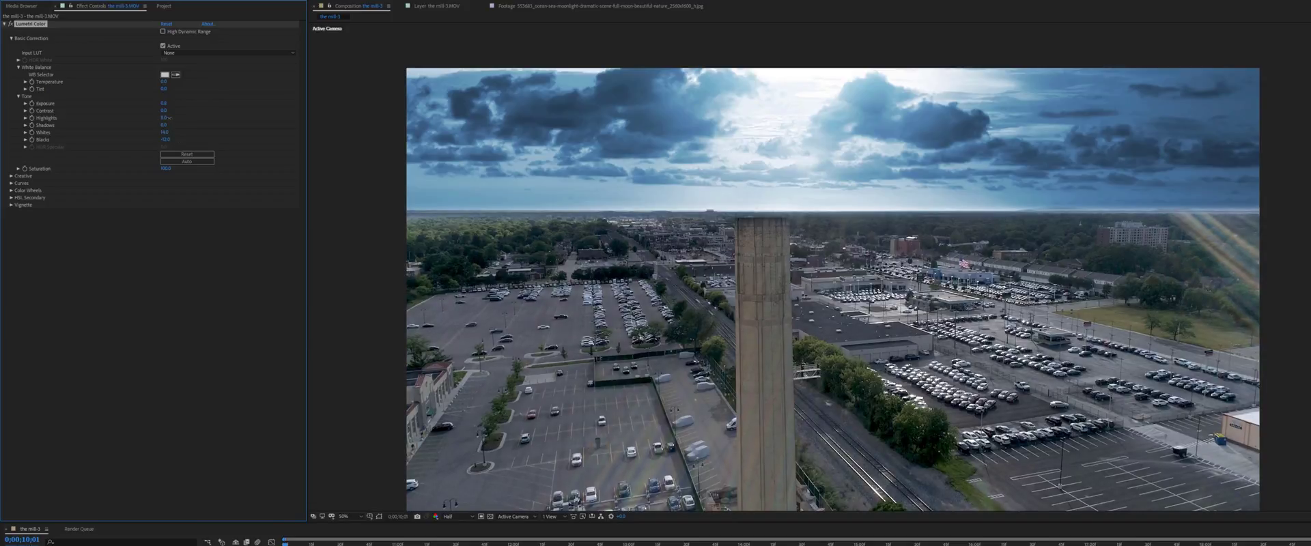
left_click_drag(168, 118, 165, 123)
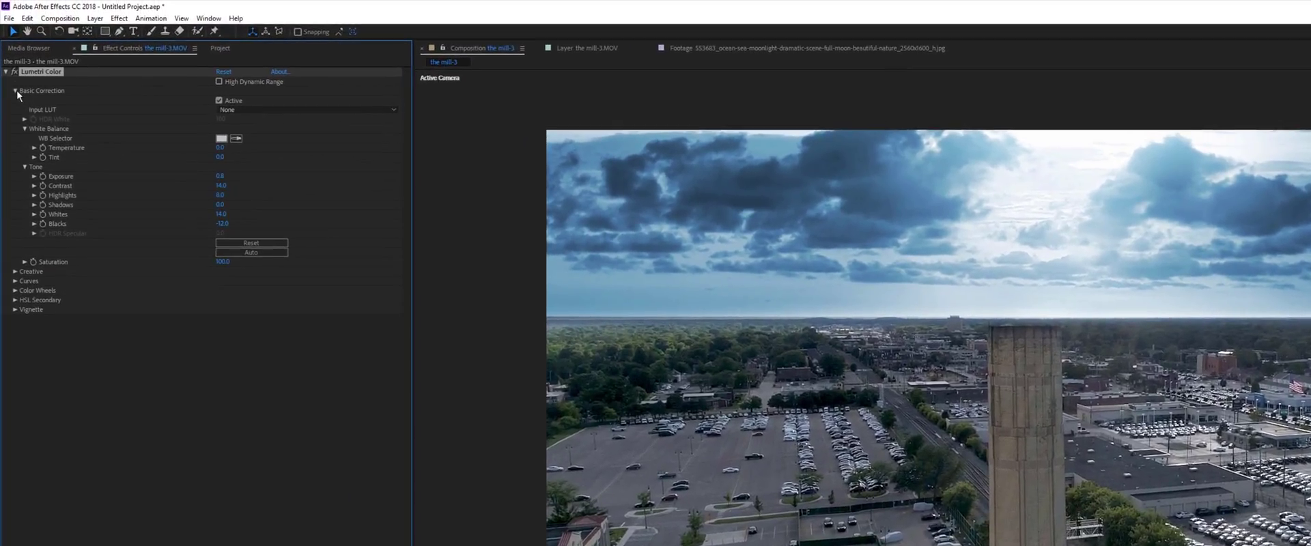
In Color Wheels, nudge the Shadows, Highlights and Midtones pucks toward a cooler look
left_click(20, 75)
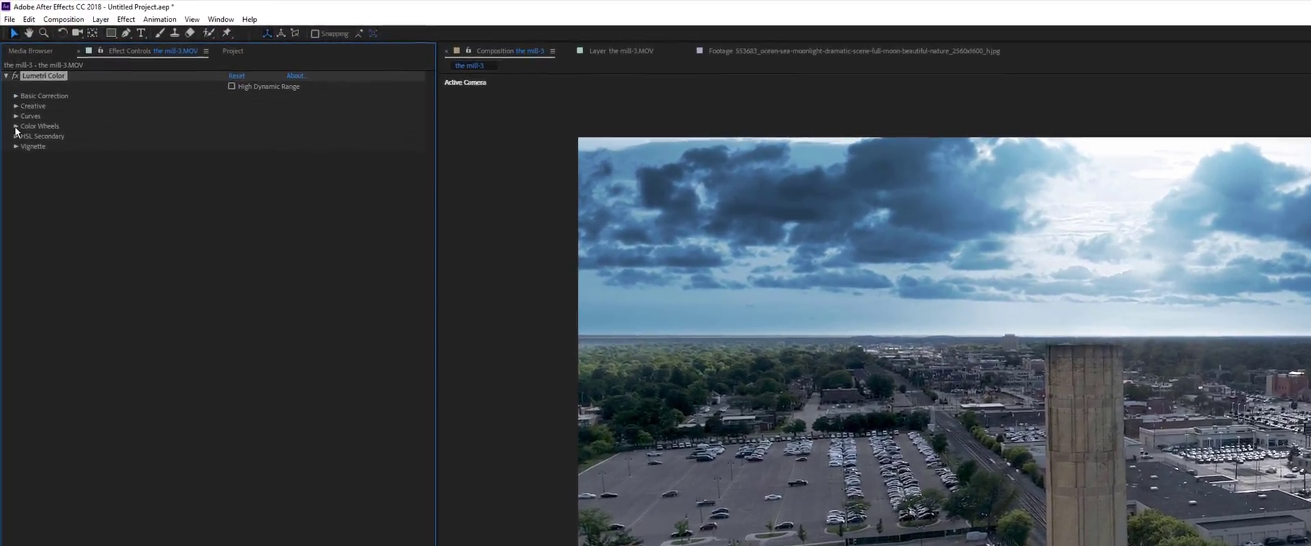
left_click(15, 120)
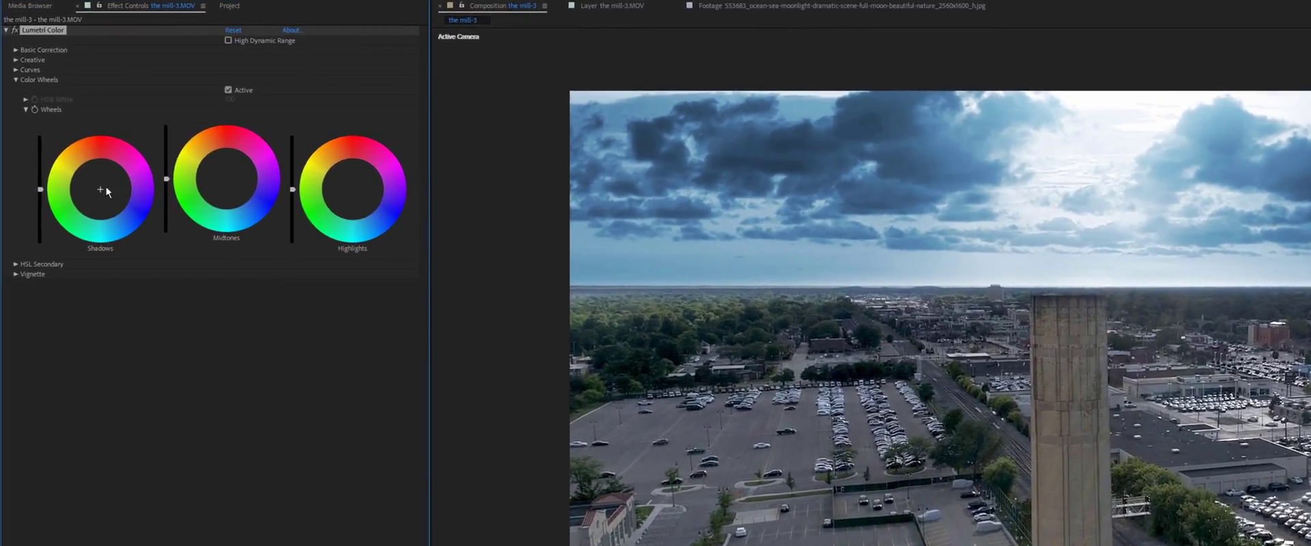
left_click(101, 190)
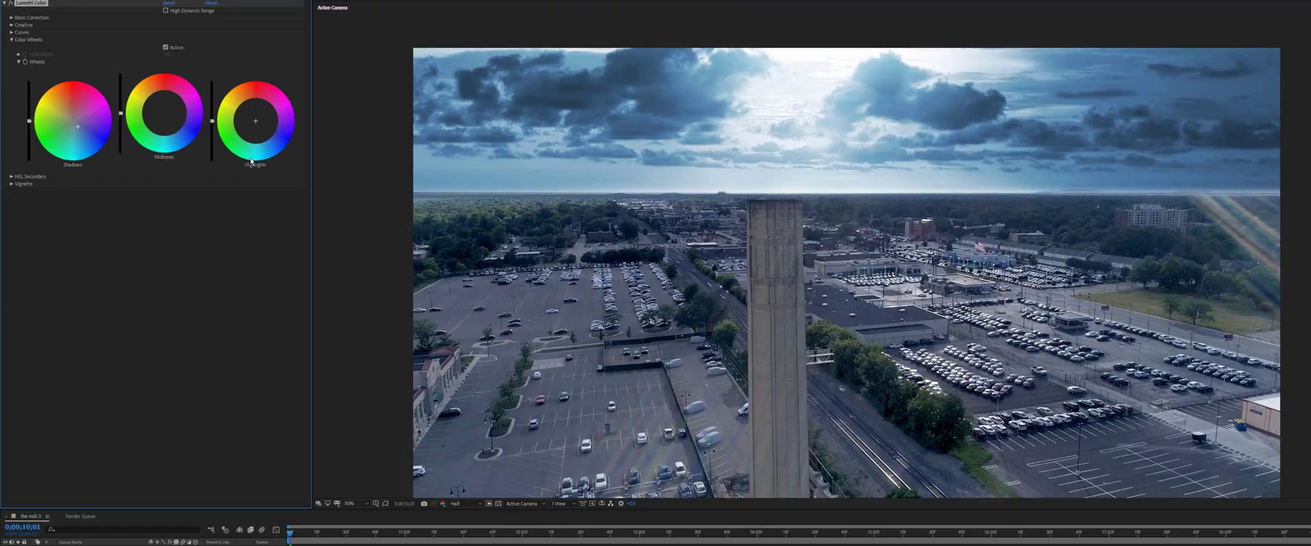
left_click(261, 140)
left_click_drag(256, 122, 303, 144)
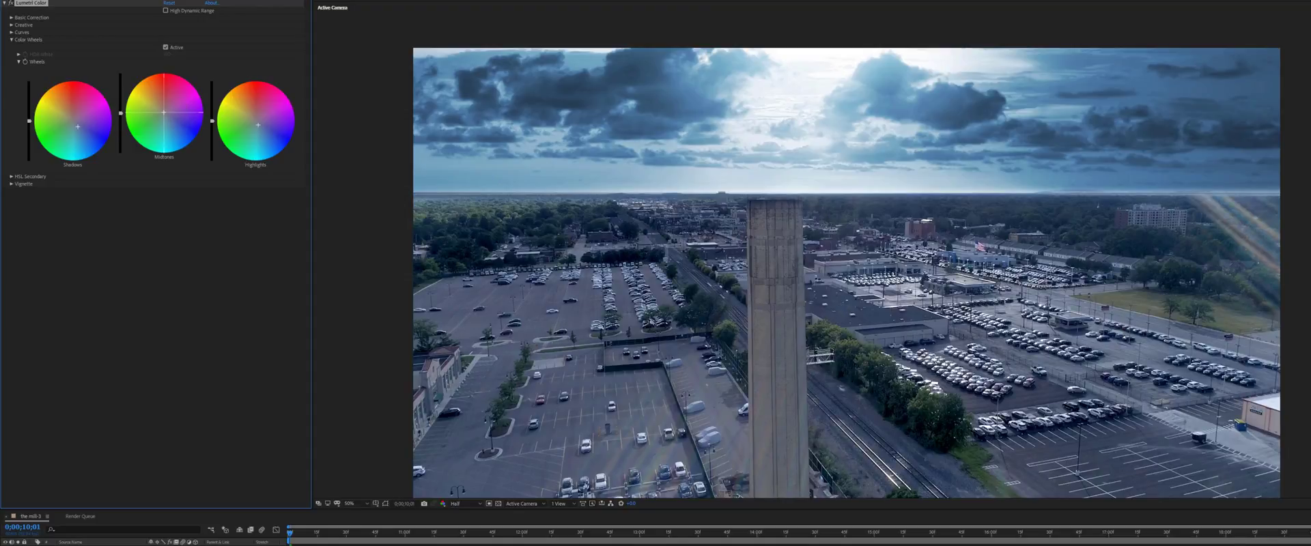
left_click_drag(161, 109, 158, 108)
left_click_drag(156, 110, 162, 111)
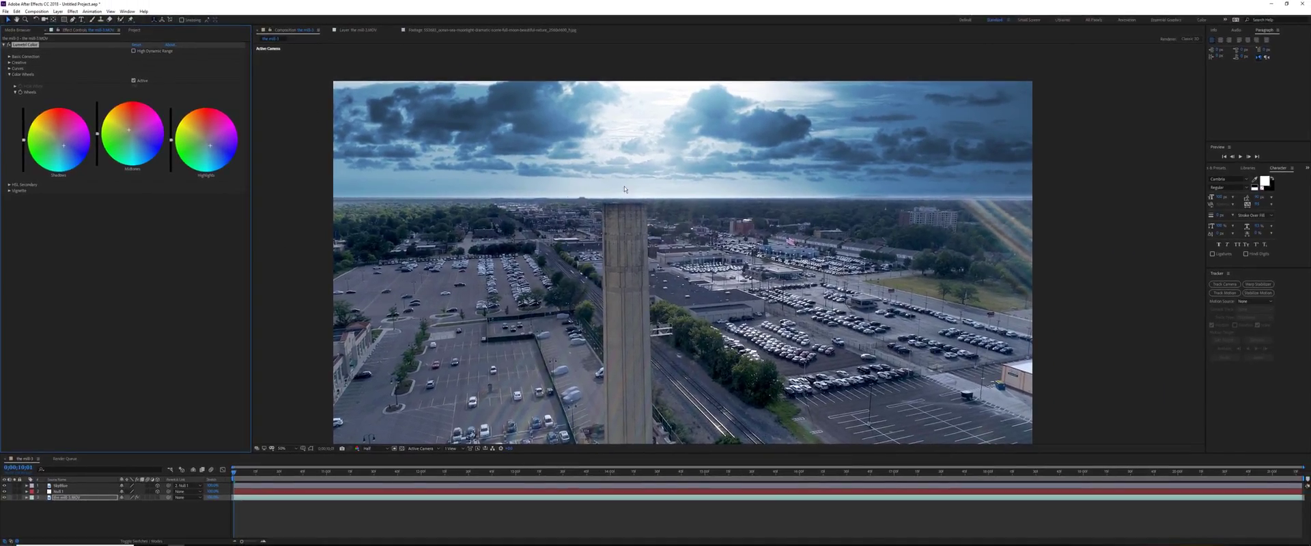
Drag the viewer–timeline divider upward to enlarge the Timeline panel
left_click(263, 480)
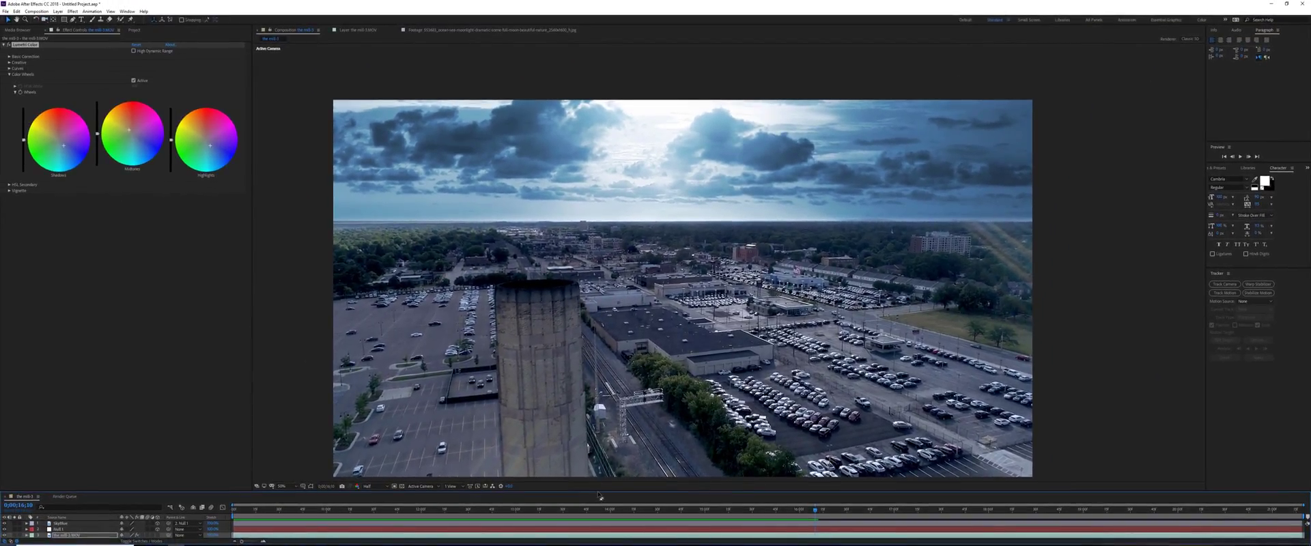
mouse_move(599, 490)
left_mouse_down()
mouse_move(599, 351)
mouse_move(599, 485)
left_mouse_up()
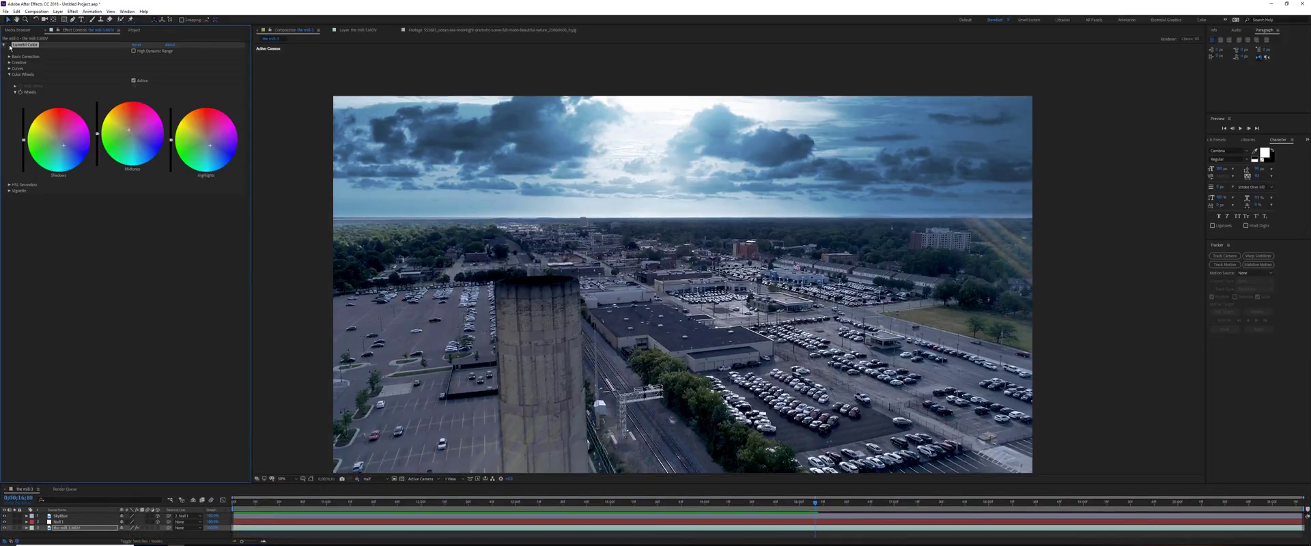
left_click(4, 517)
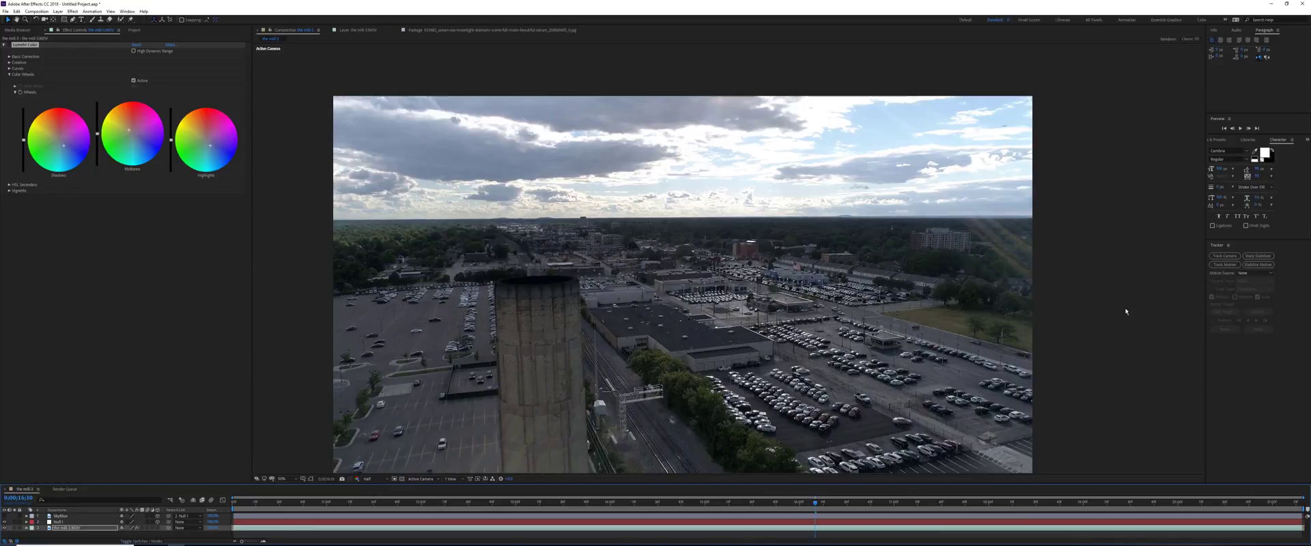
key("space")
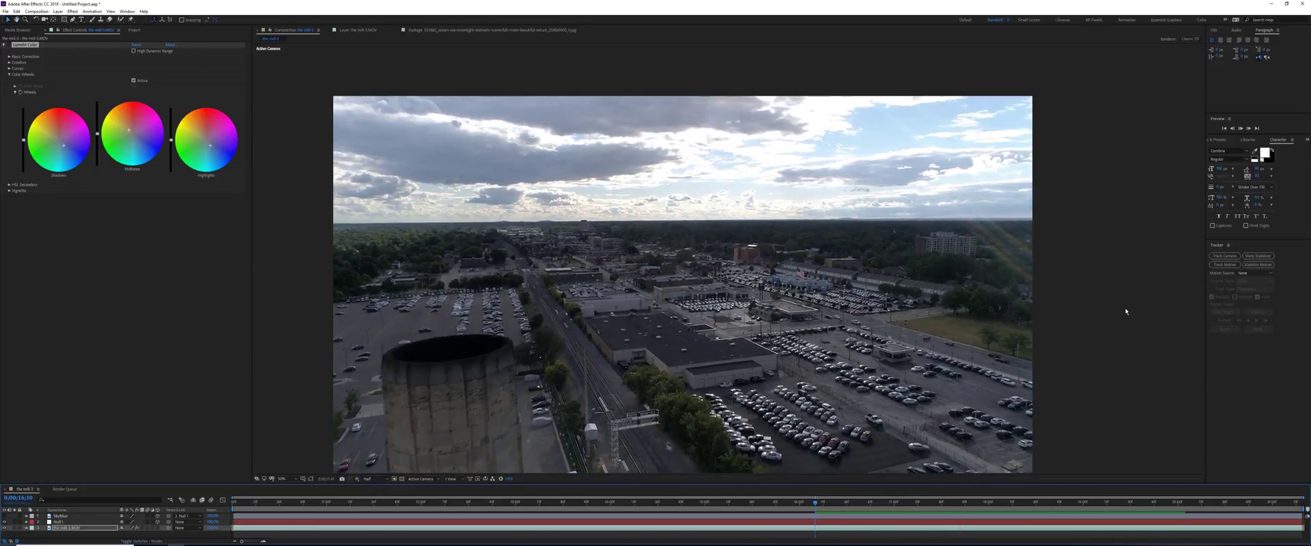
left_click(4, 517)
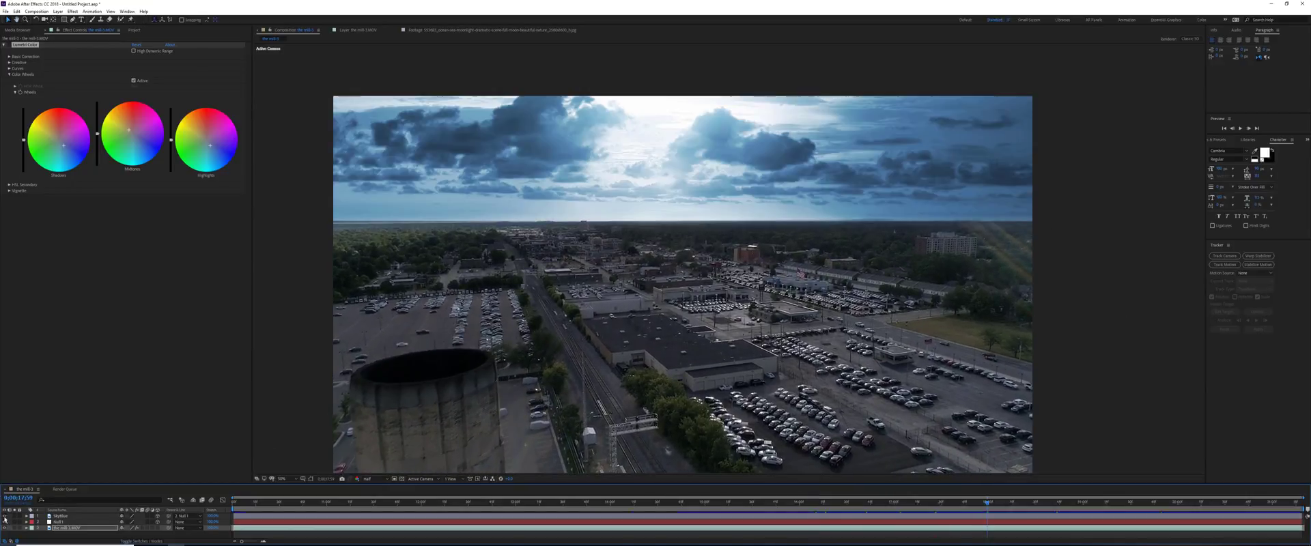
left_click(8, 45)
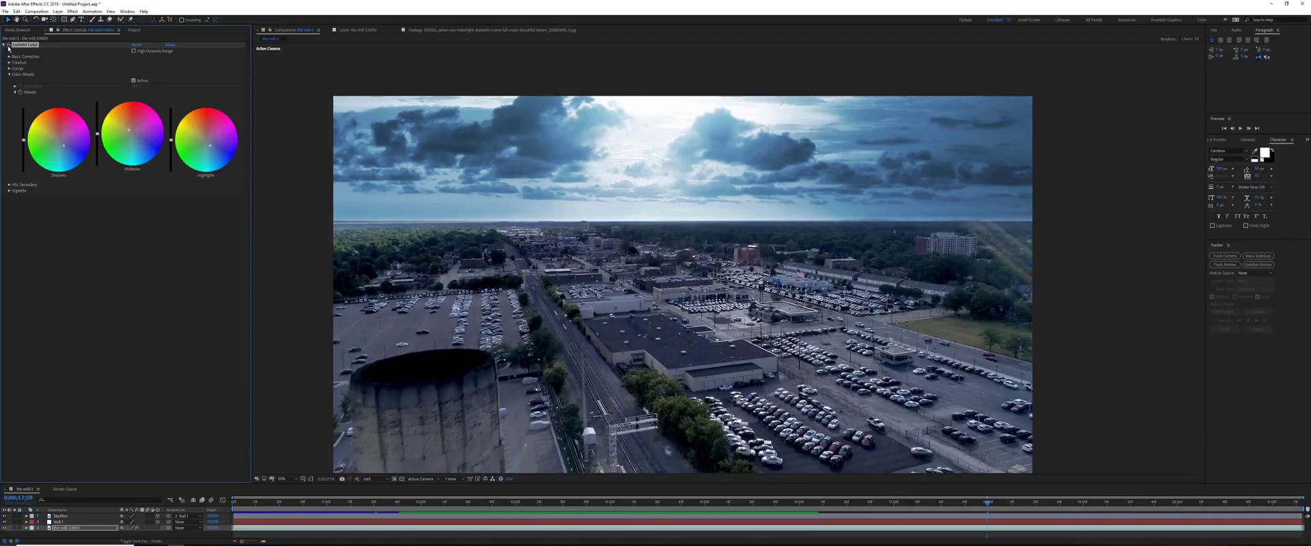
left_click(8, 45)
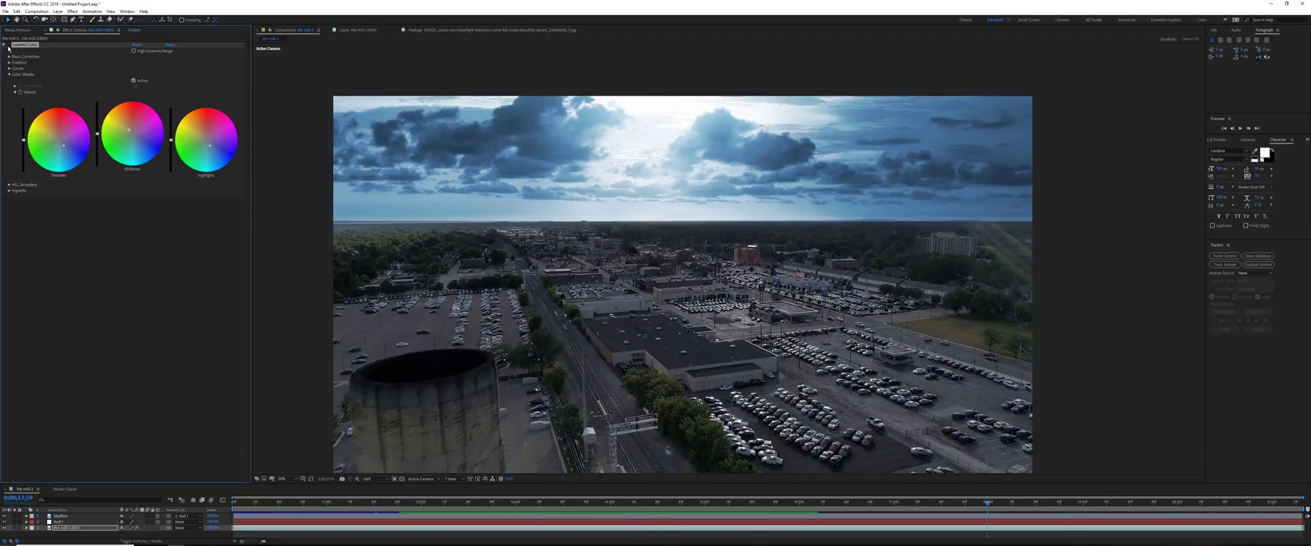
left_click(4, 517)
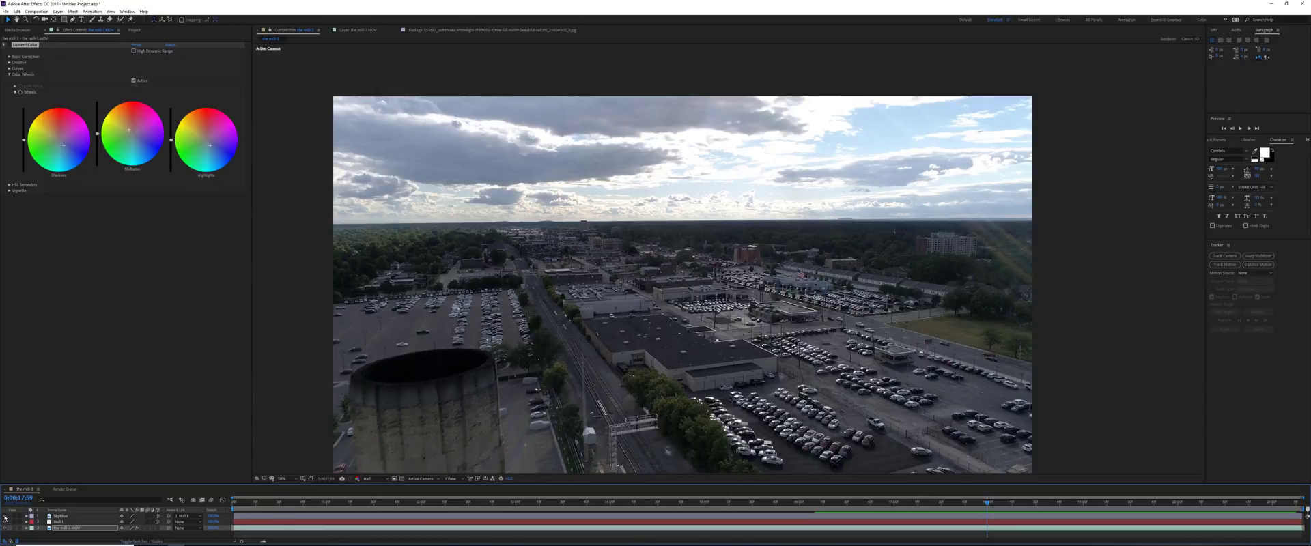
left_click(4, 517)
left_click(9, 45)
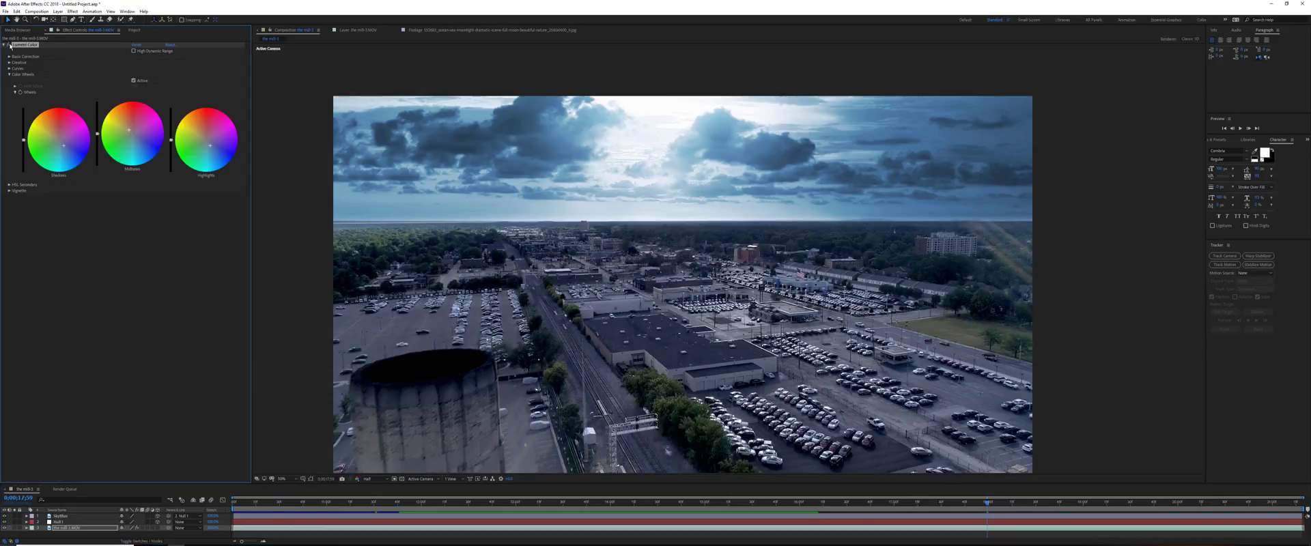
key("space")
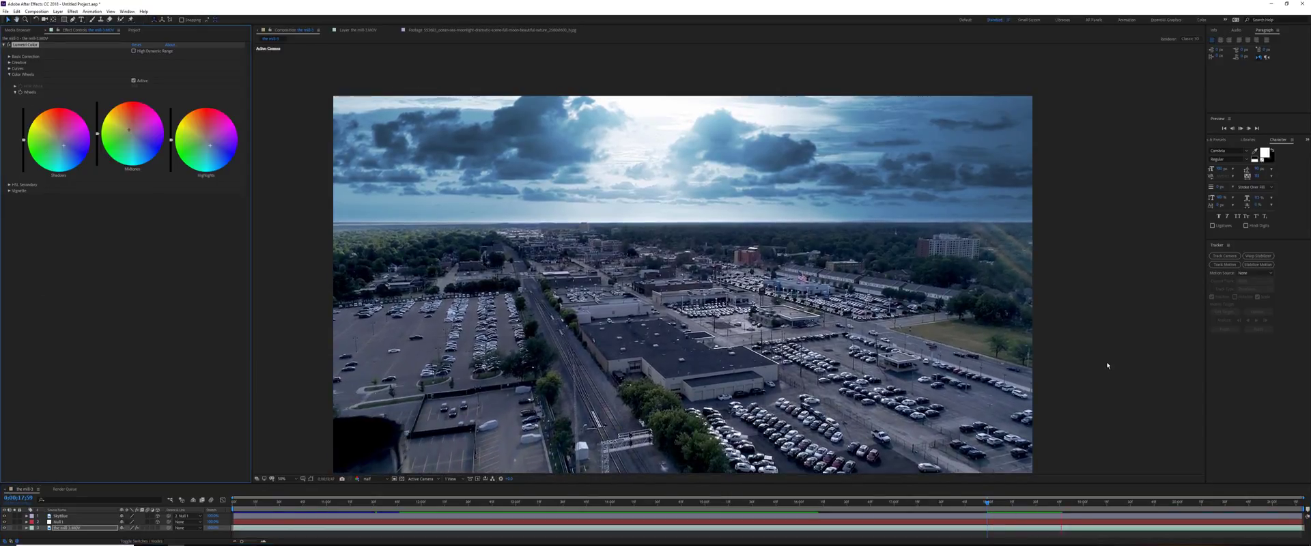